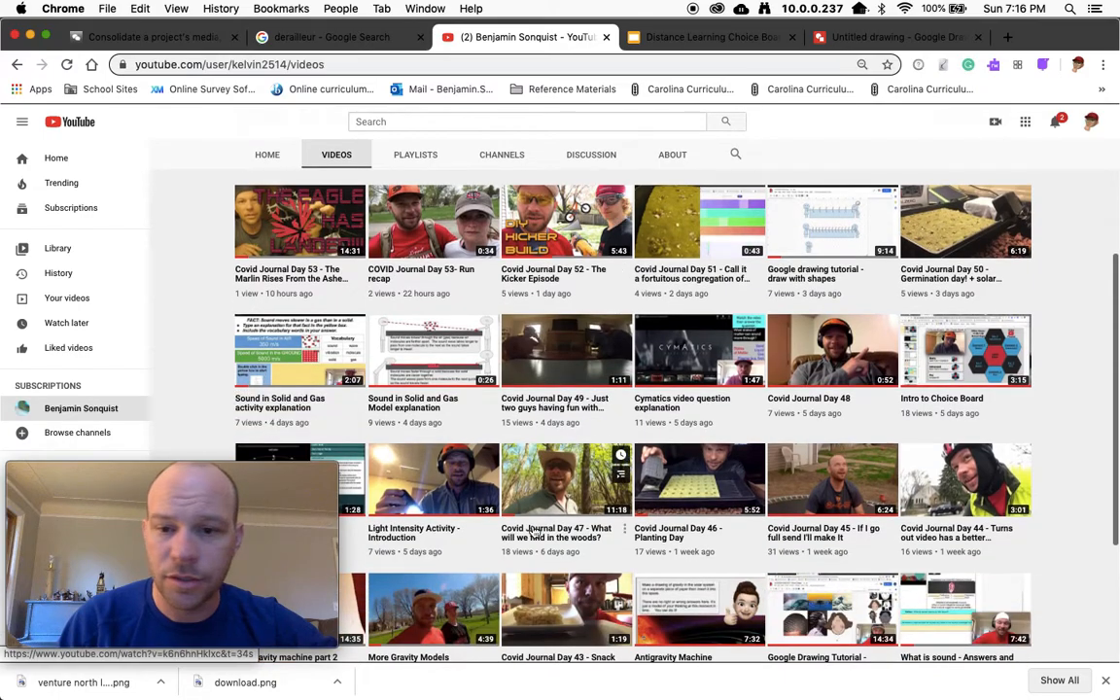
Copy the thumbnail image of the "Covid Journal Day 45 - If I go full send I'll make It" video.
{"action": "scroll", "coordinate": [533, 531], "scroll_direction": "up", "scroll_amount": 3}
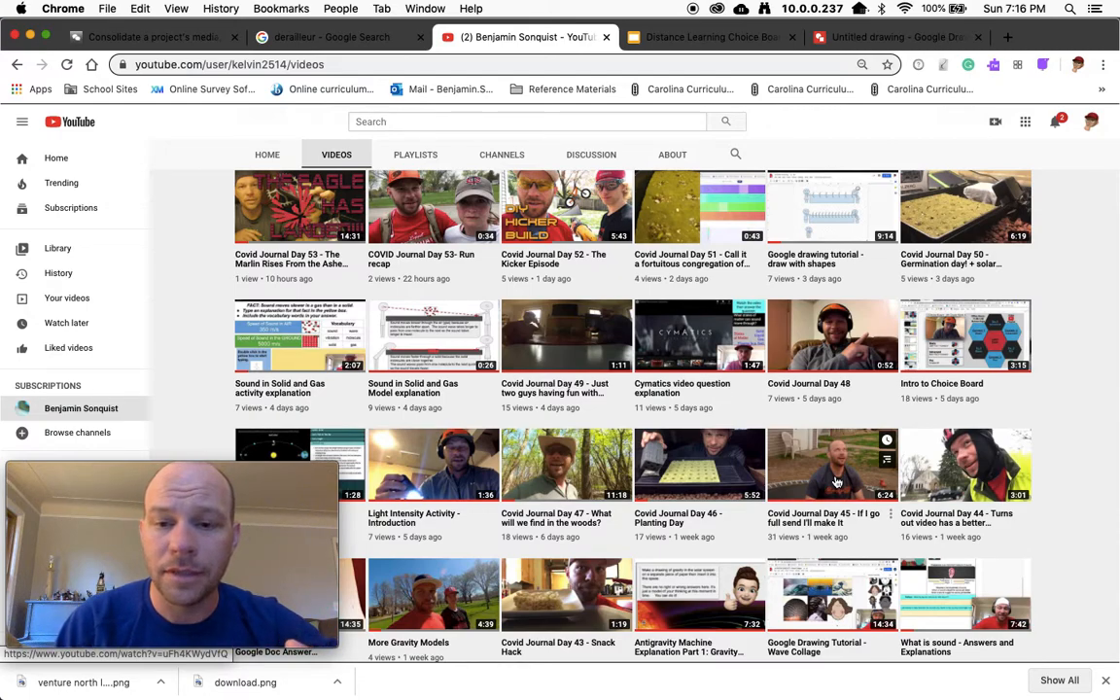
{"action": "right_click", "coordinate": [837, 482]}
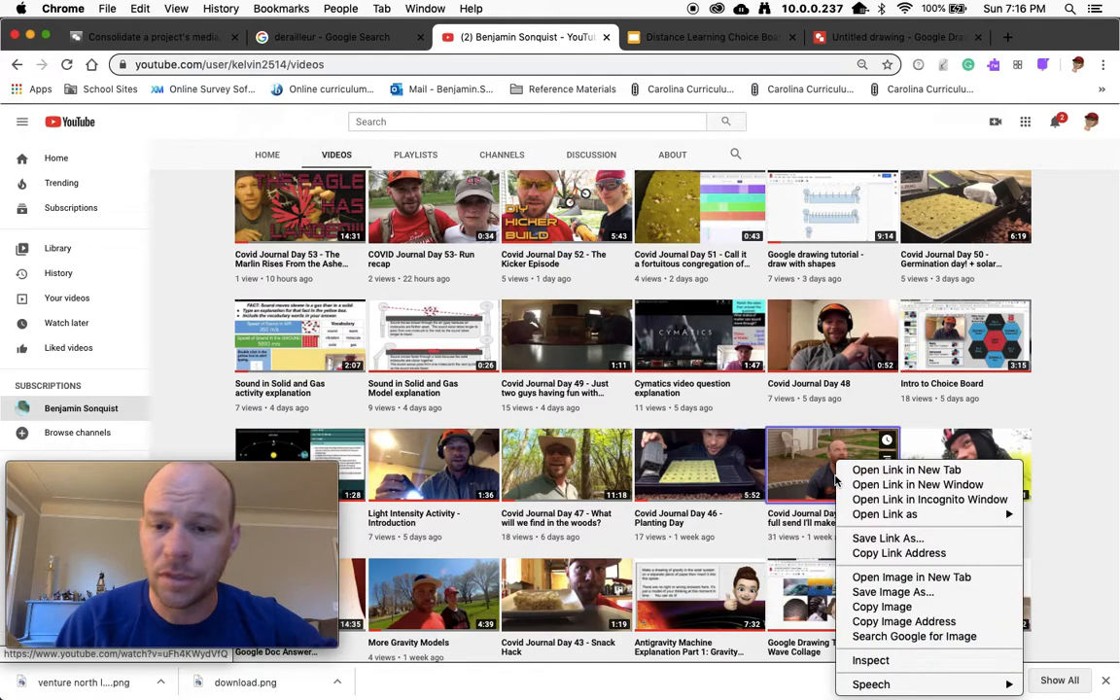
{"action": "left_click", "coordinate": [882, 607]}
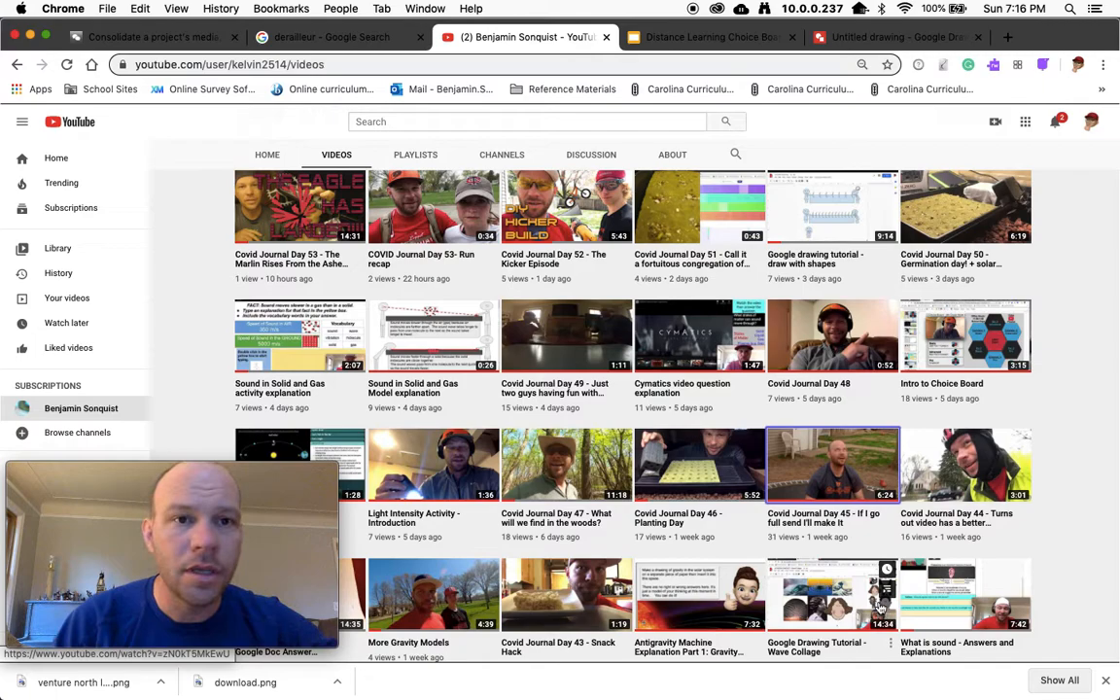
Switch to the untitled Google Drawing, paste the copied thumbnail and enlarge it to about half the canvas width near the center.
{"action": "left_click", "coordinate": [882, 39]}
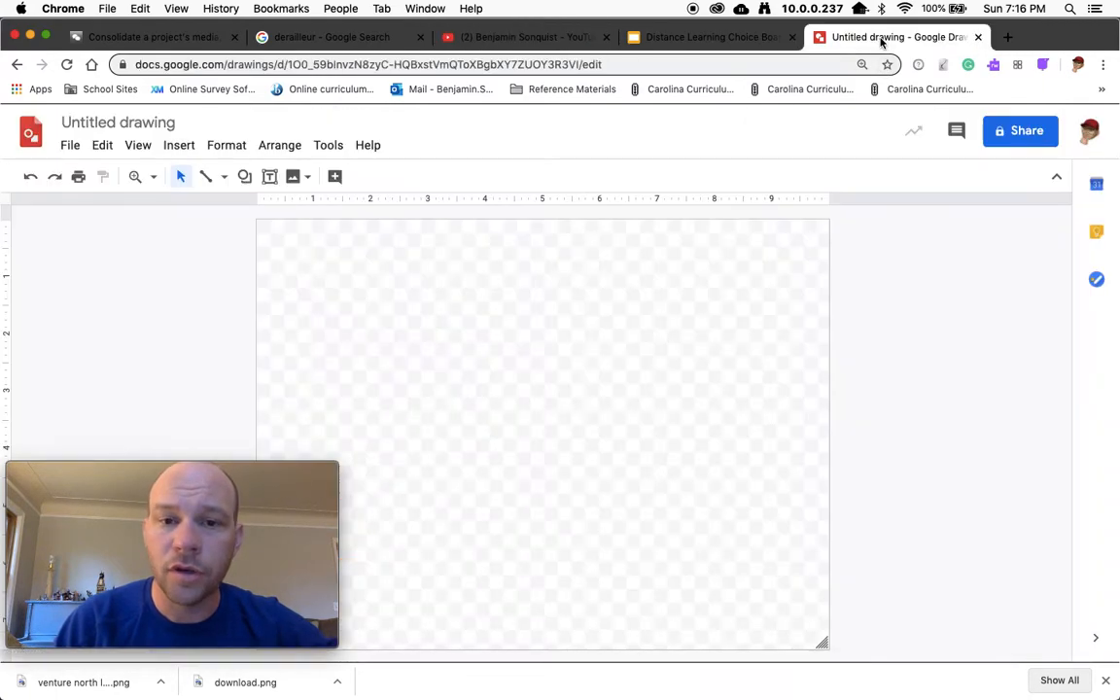
{"action": "right_click", "coordinate": [463, 346]}
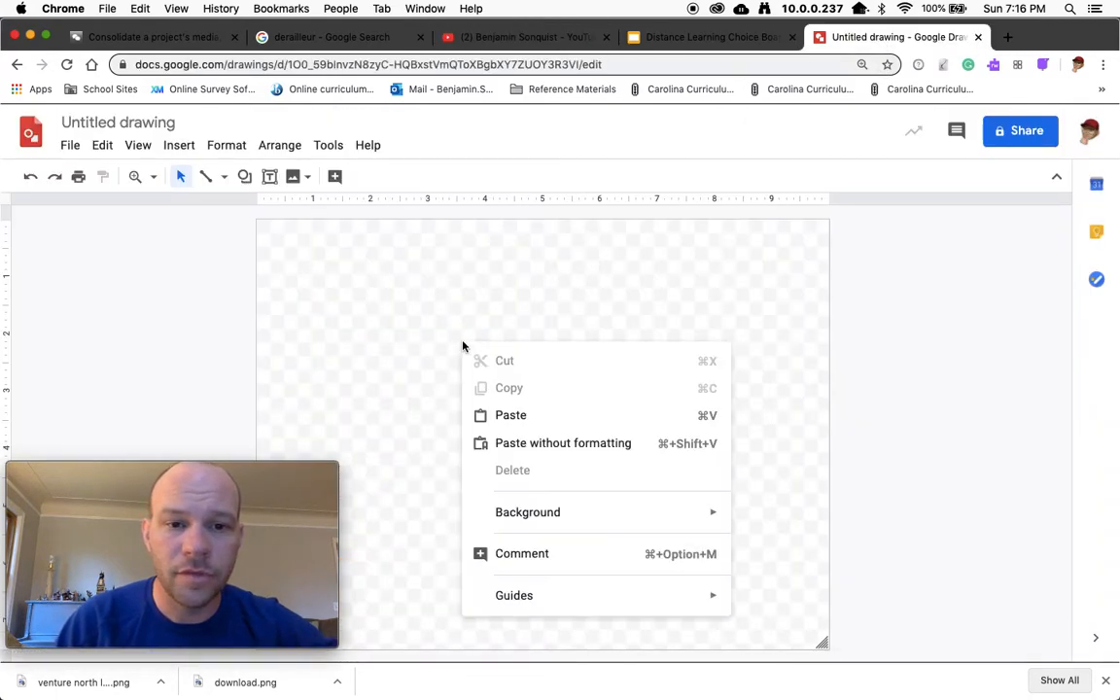
{"action": "left_click", "coordinate": [509, 418]}
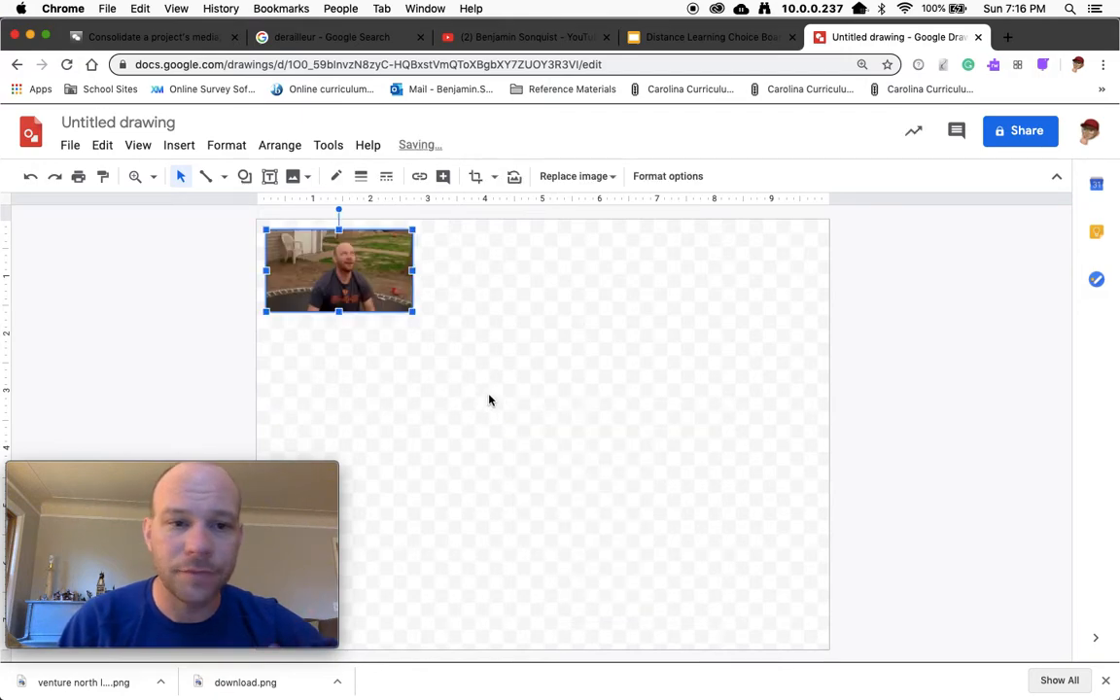
{"action": "left_click_drag", "start_coordinate": [413, 313], "coordinate": [644, 491]}
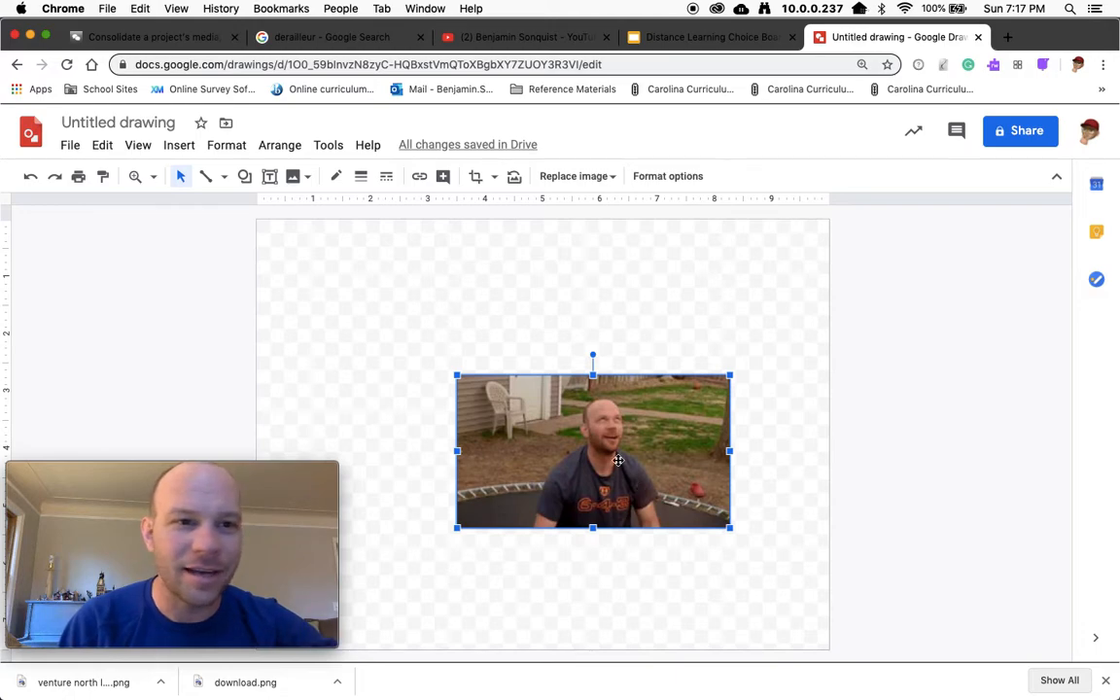
Add a text box in the canvas's upper-left corner reading "Impact" and set its text to the Impact font.
{"action": "left_click", "coordinate": [270, 177]}
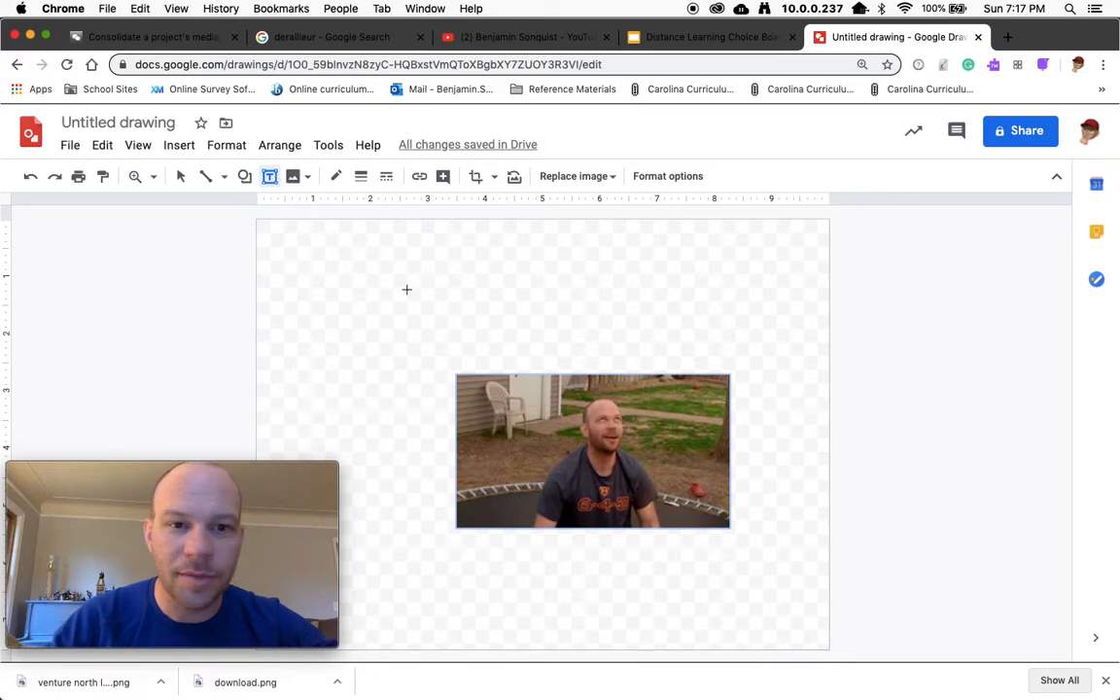
{"action": "left_click_drag", "start_coordinate": [274, 236], "coordinate": [453, 302]}
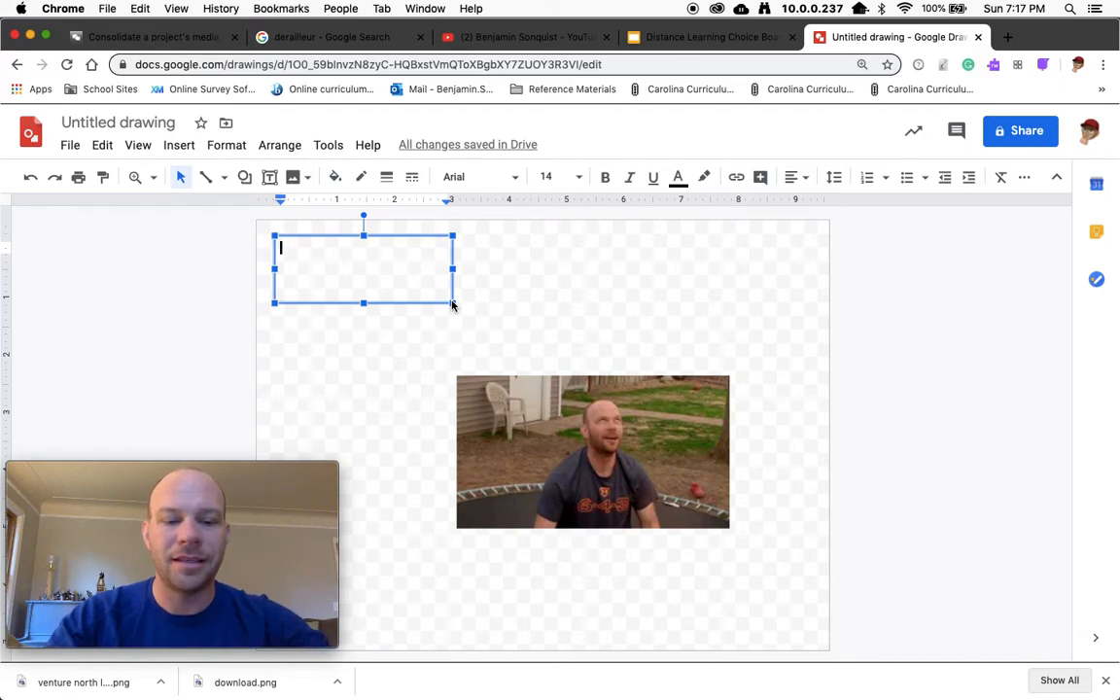
{"action": "type", "text": "Impact"}
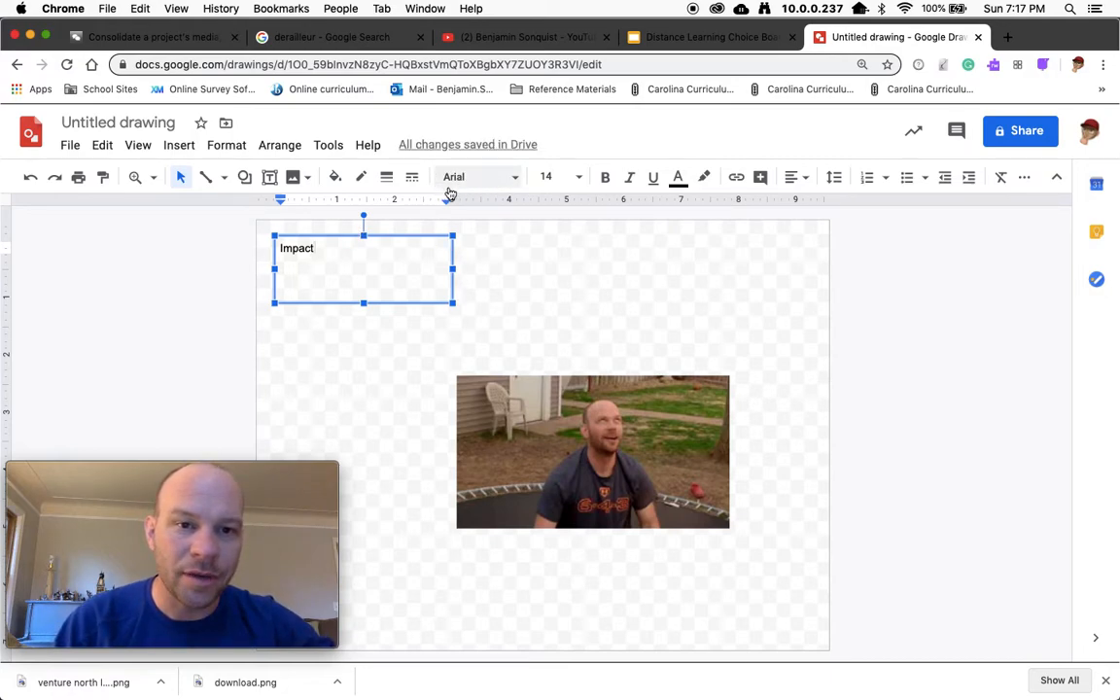
{"action": "double_click", "coordinate": [322, 250]}
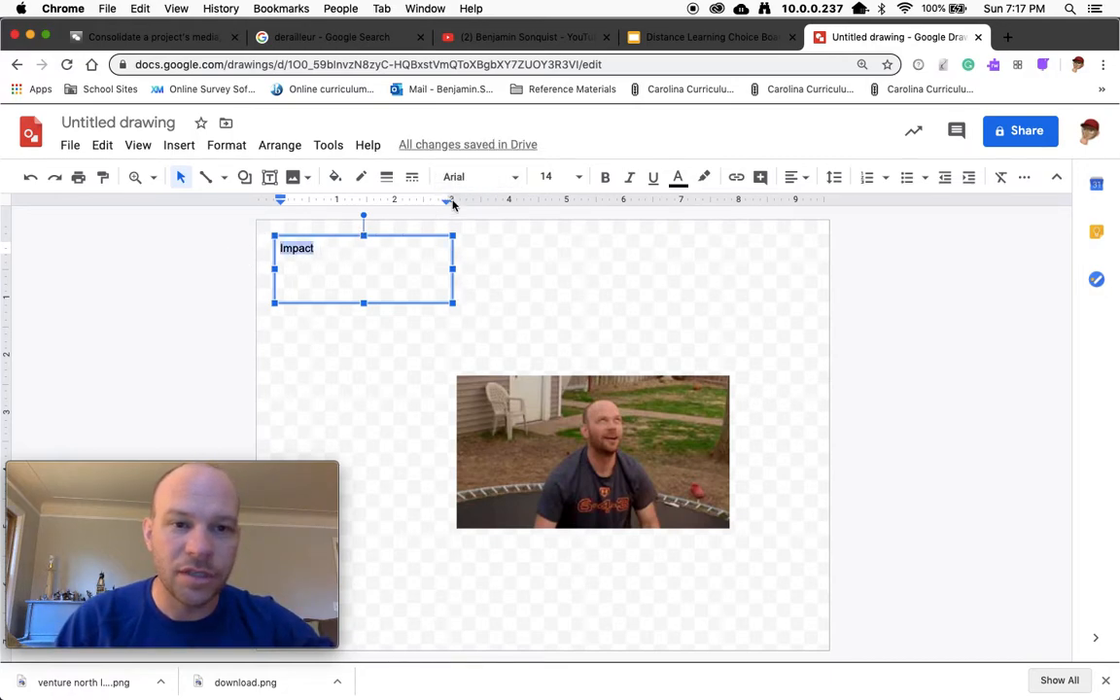
{"action": "left_click", "coordinate": [515, 180]}
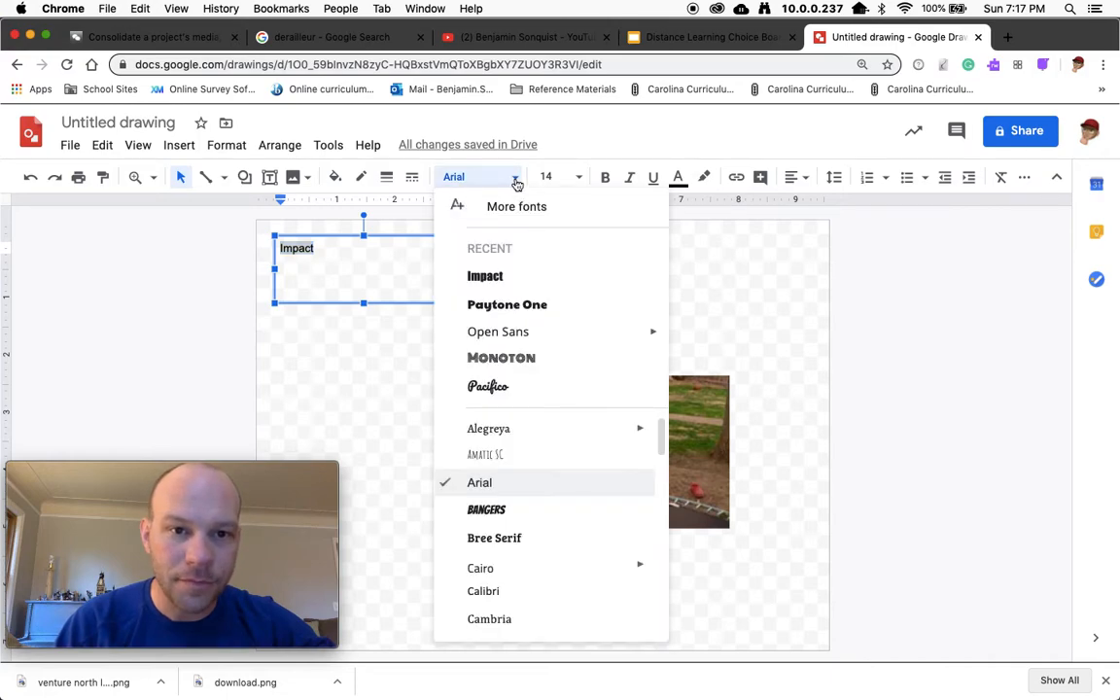
{"action": "left_click", "coordinate": [491, 276]}
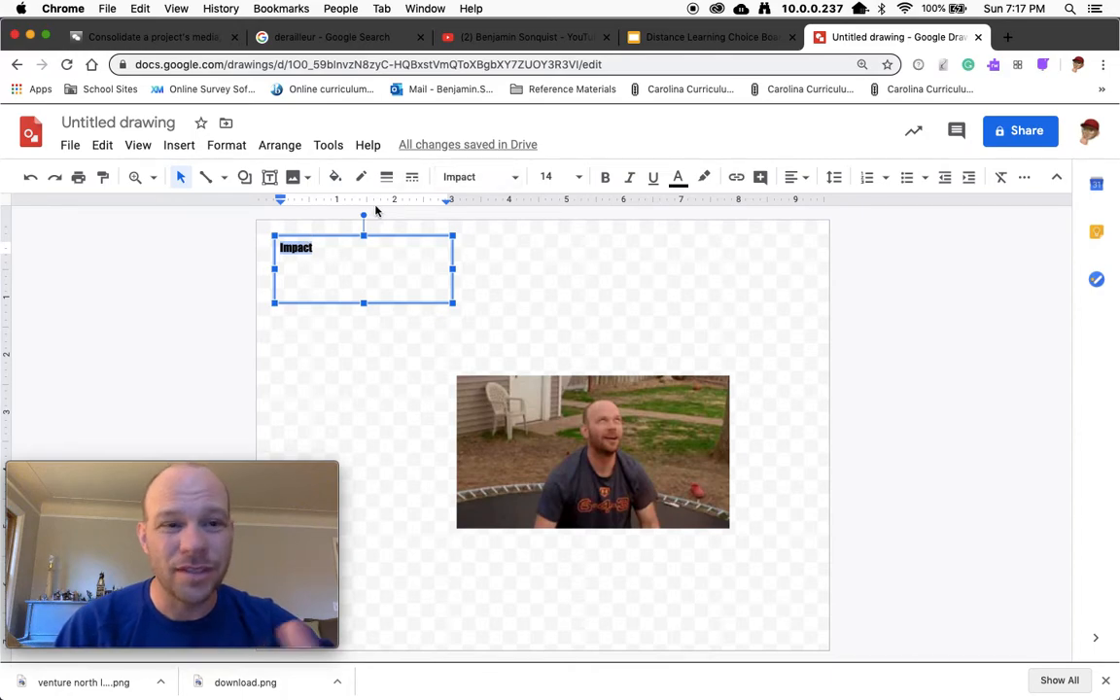
{"action": "left_click", "coordinate": [562, 275]}
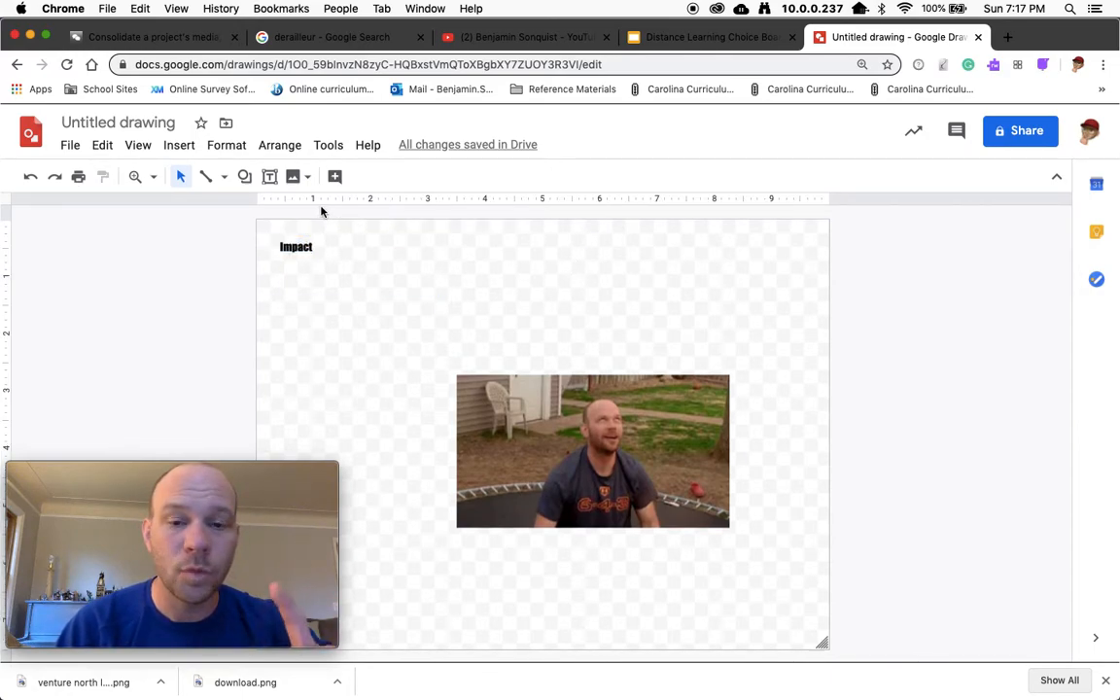
Insert word art reading "Word Art" and place it above the photo, just below the Impact text.
{"action": "left_click", "coordinate": [172, 144]}
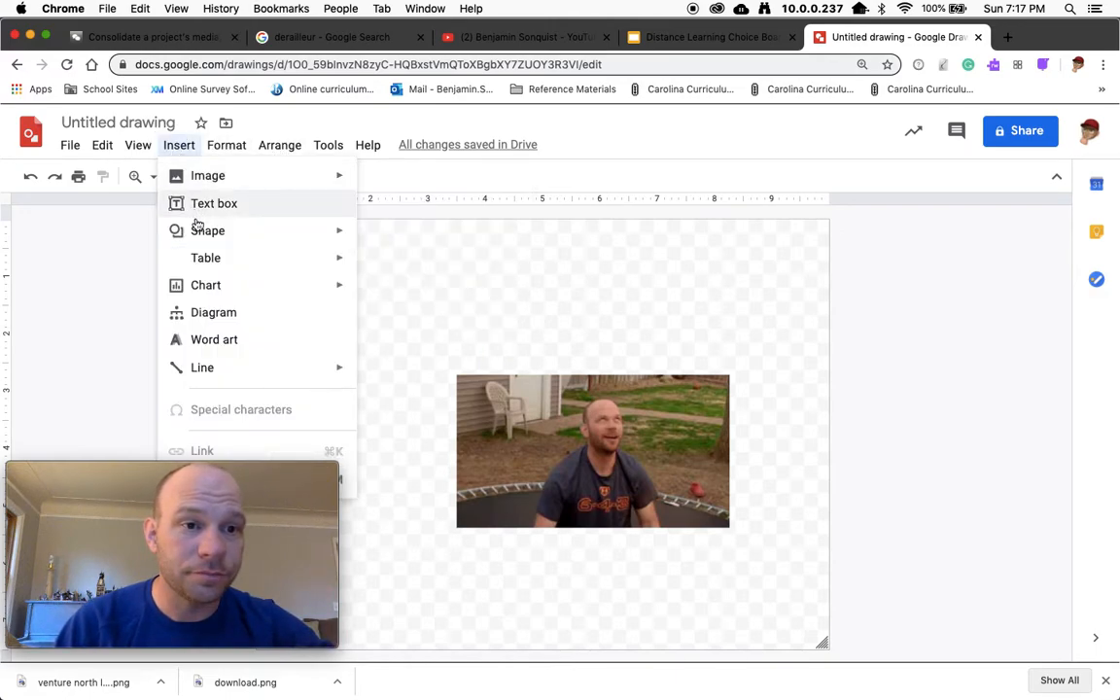
{"action": "left_click", "coordinate": [213, 342]}
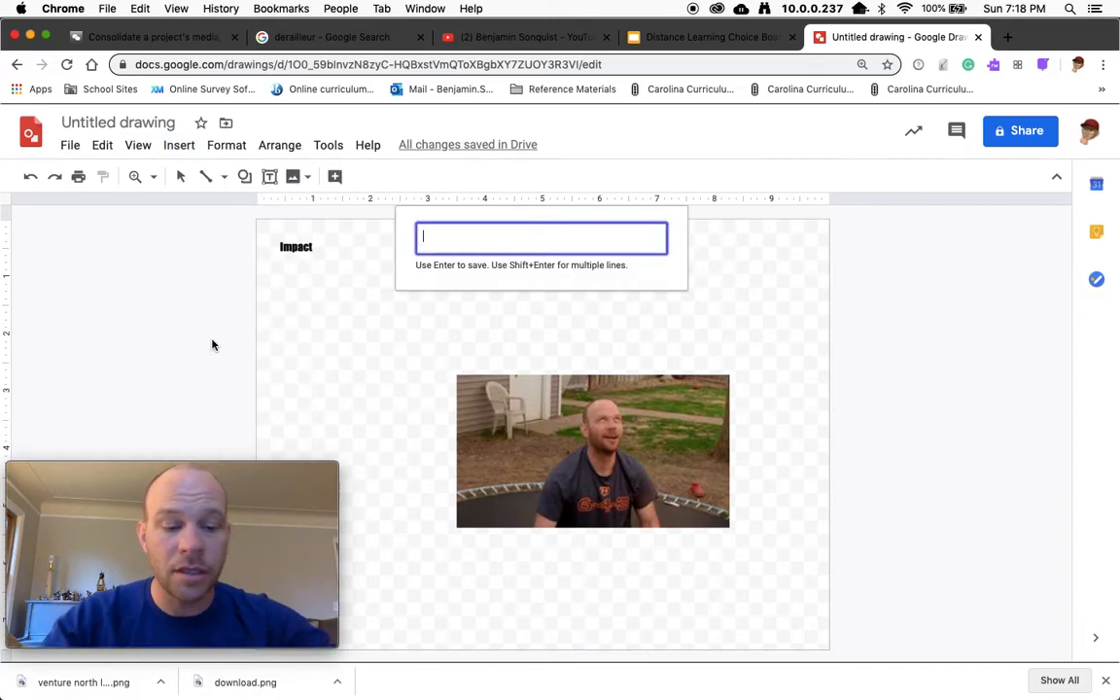
{"action": "type", "text": "Word"}
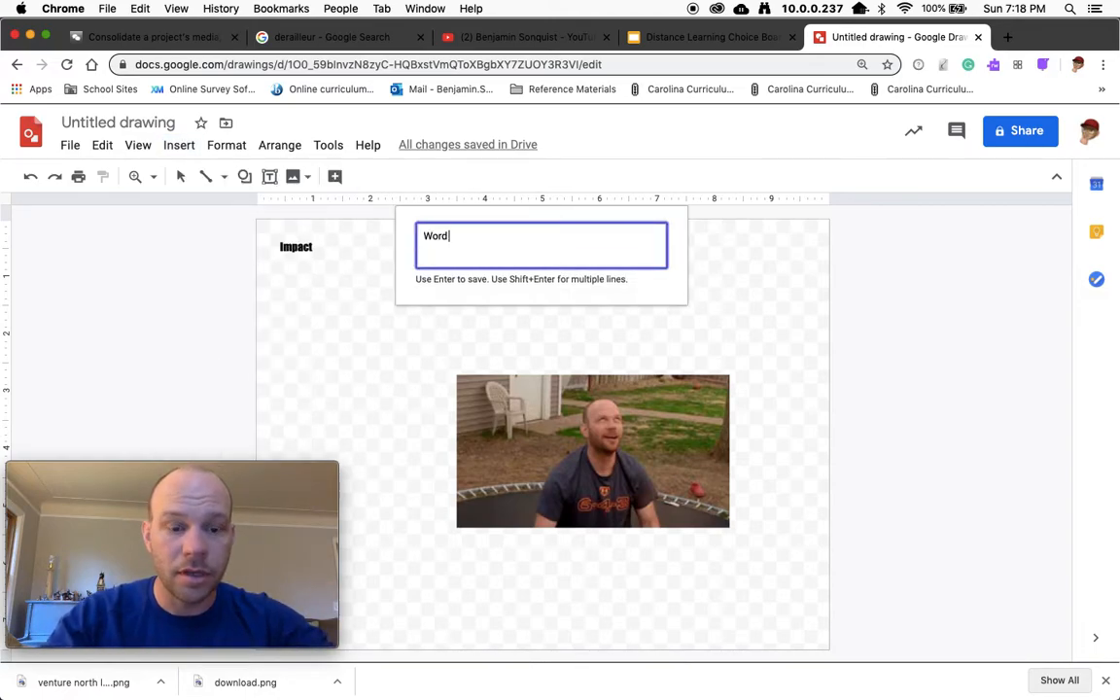
{"action": "type", "text": " Art"}
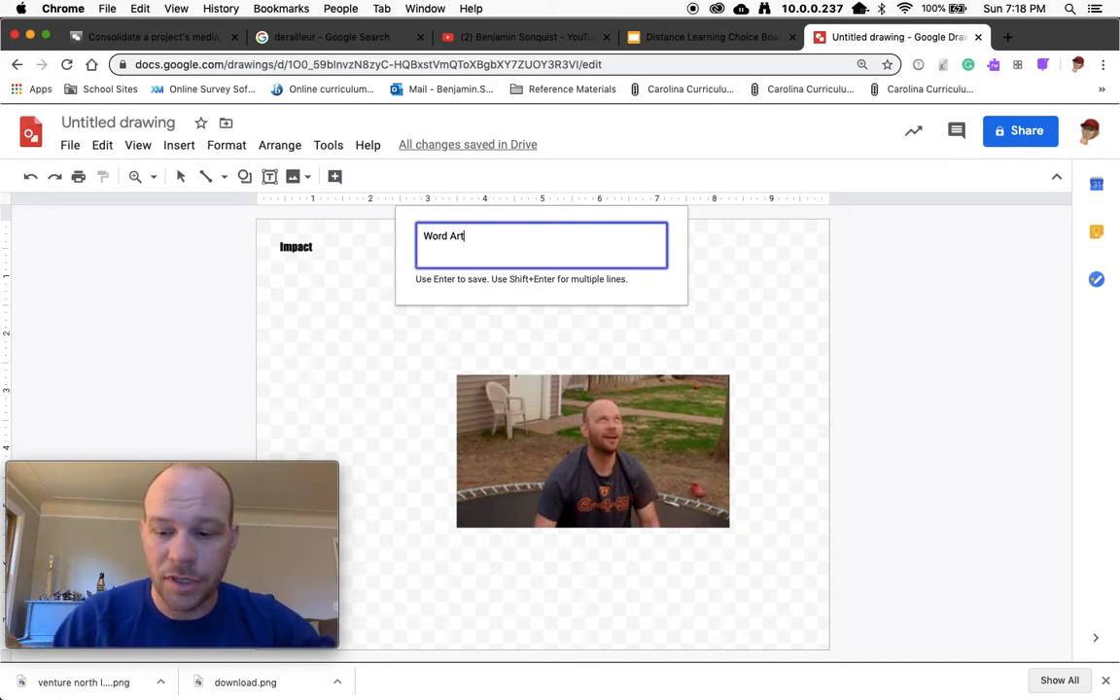
{"action": "key", "text": "Return"}
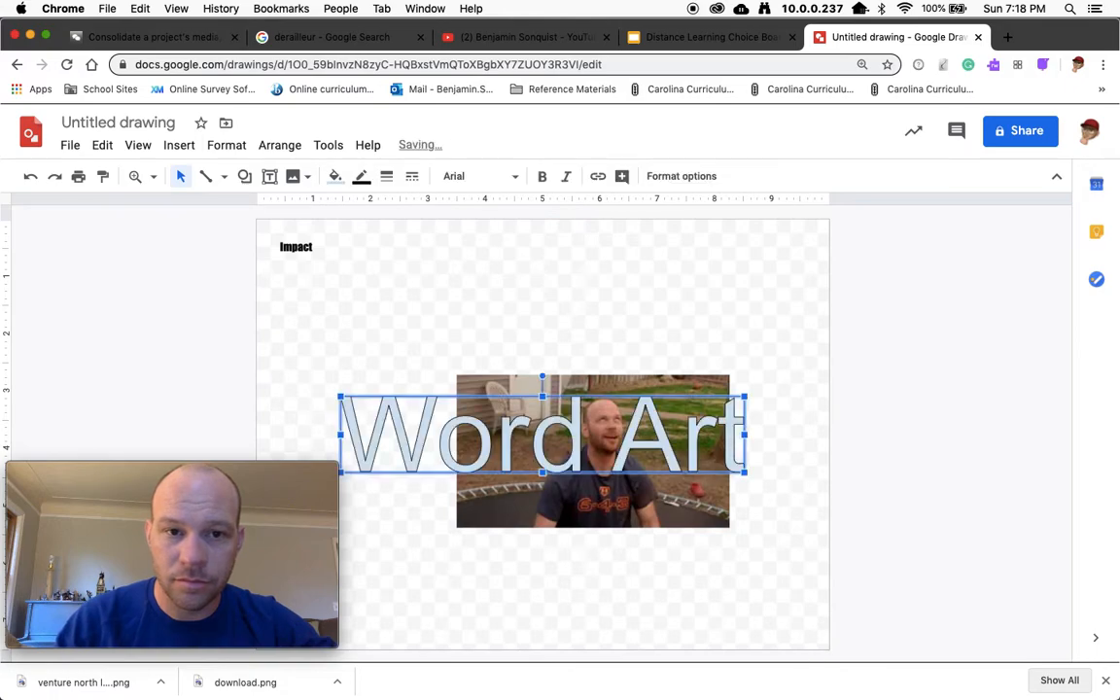
{"action": "left_click_drag", "start_coordinate": [381, 430], "coordinate": [317, 322]}
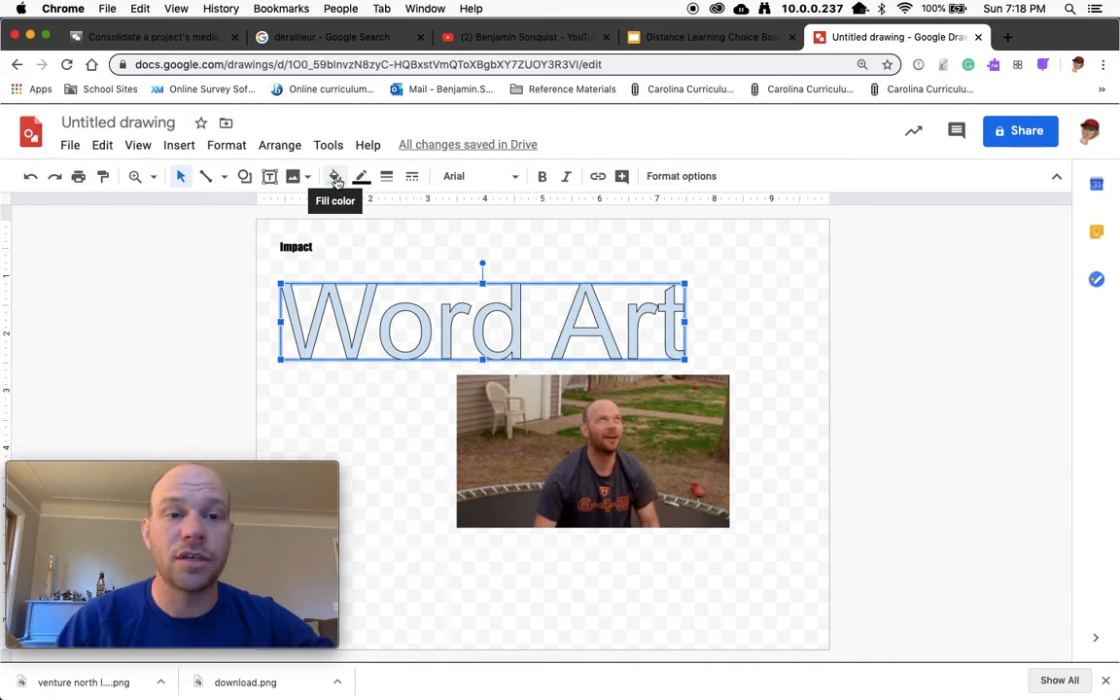
Style the word art with a white fill, a 3px border weight and the Impact font.
{"action": "left_click", "coordinate": [335, 178]}
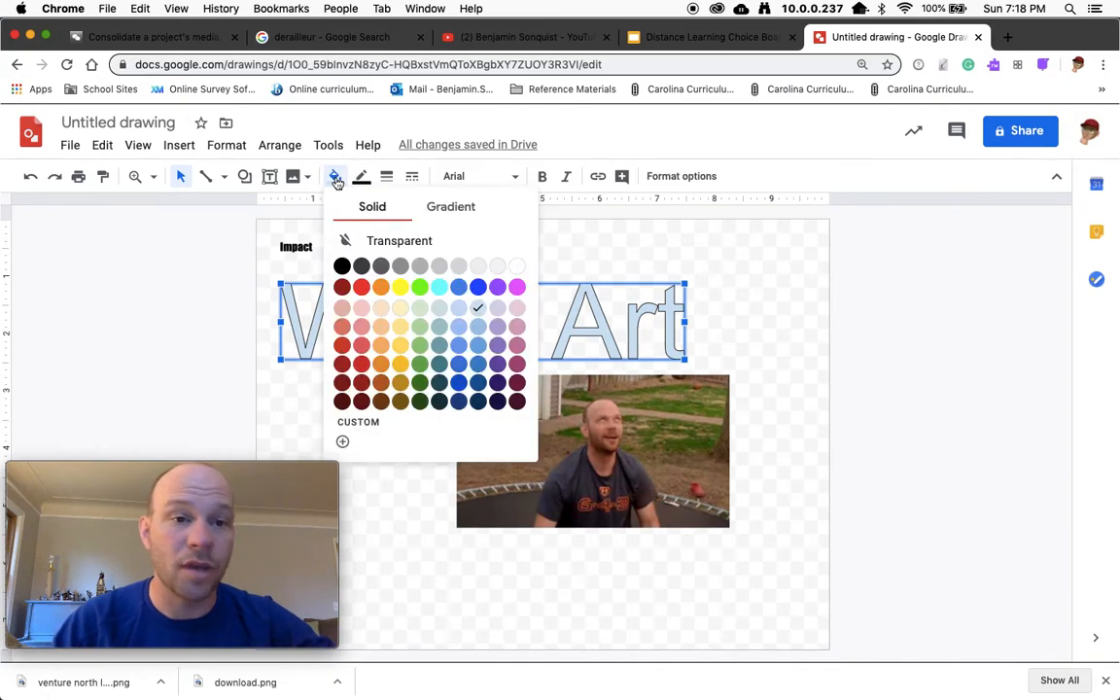
{"action": "left_click", "coordinate": [516, 269]}
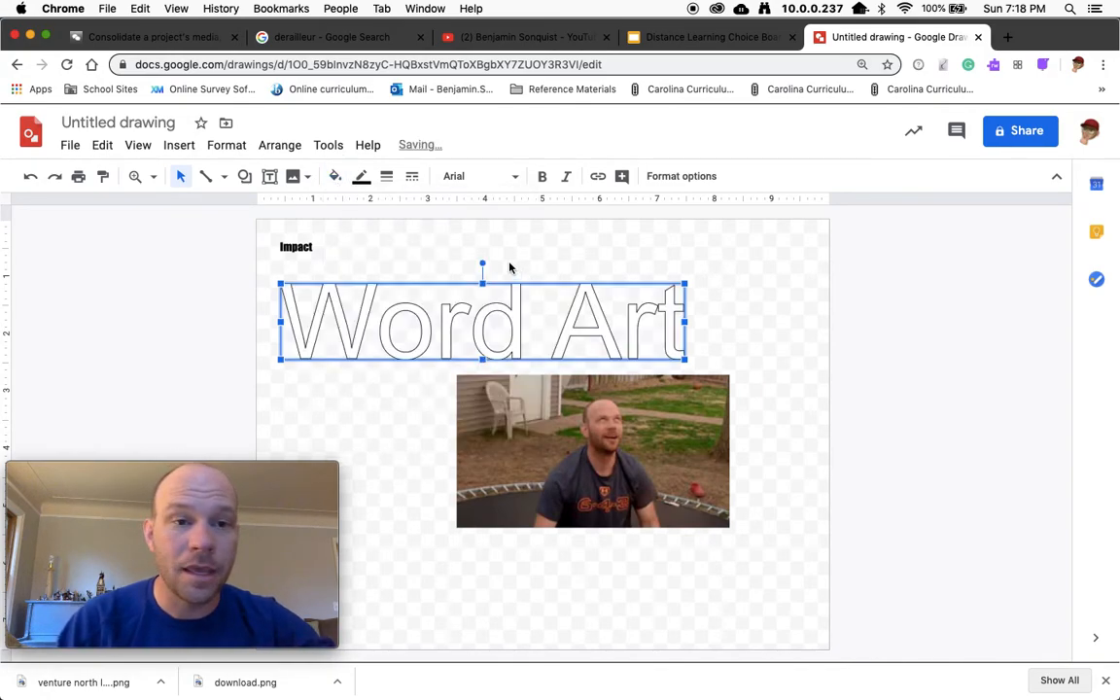
{"action": "left_click", "coordinate": [386, 178]}
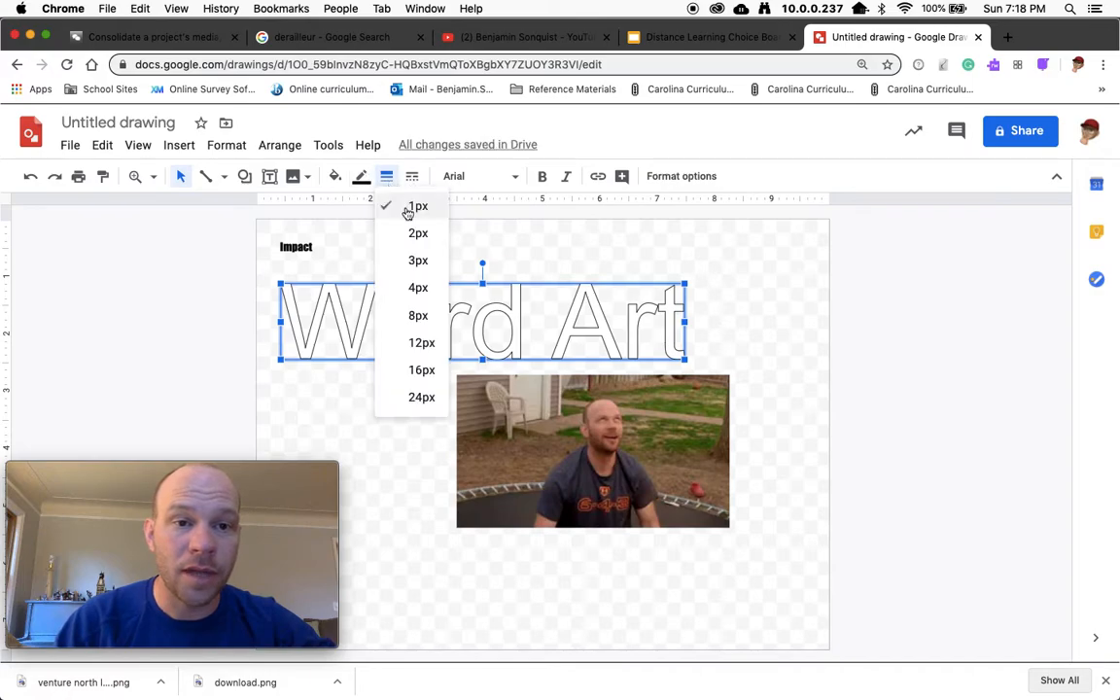
{"action": "left_click", "coordinate": [417, 262]}
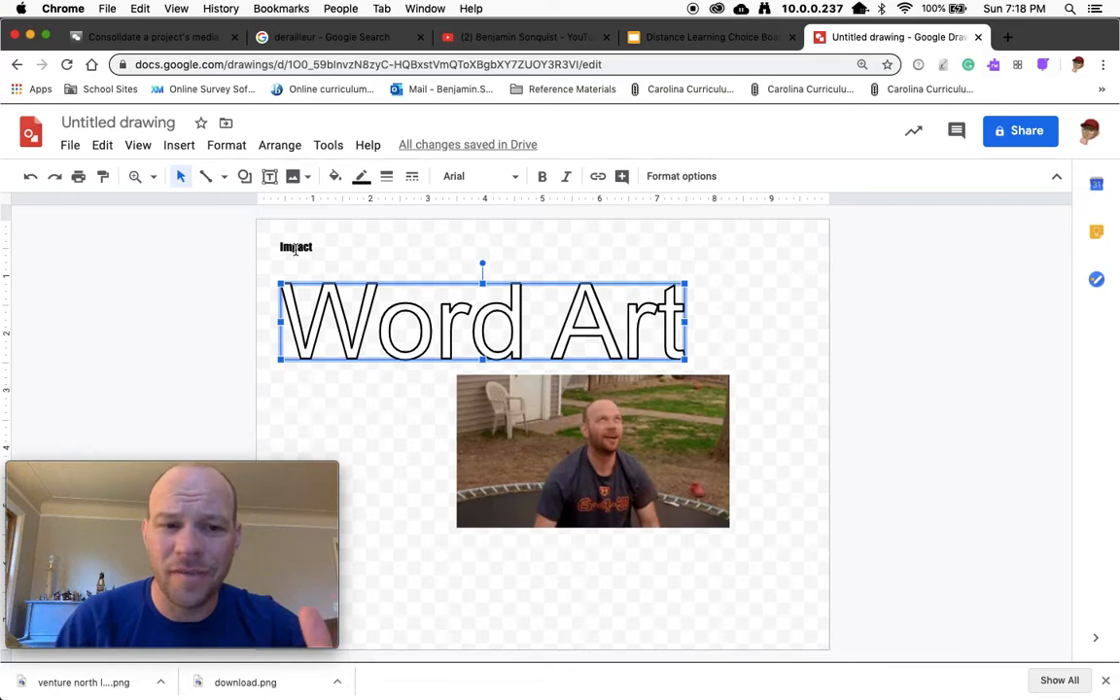
{"action": "left_click", "coordinate": [515, 179]}
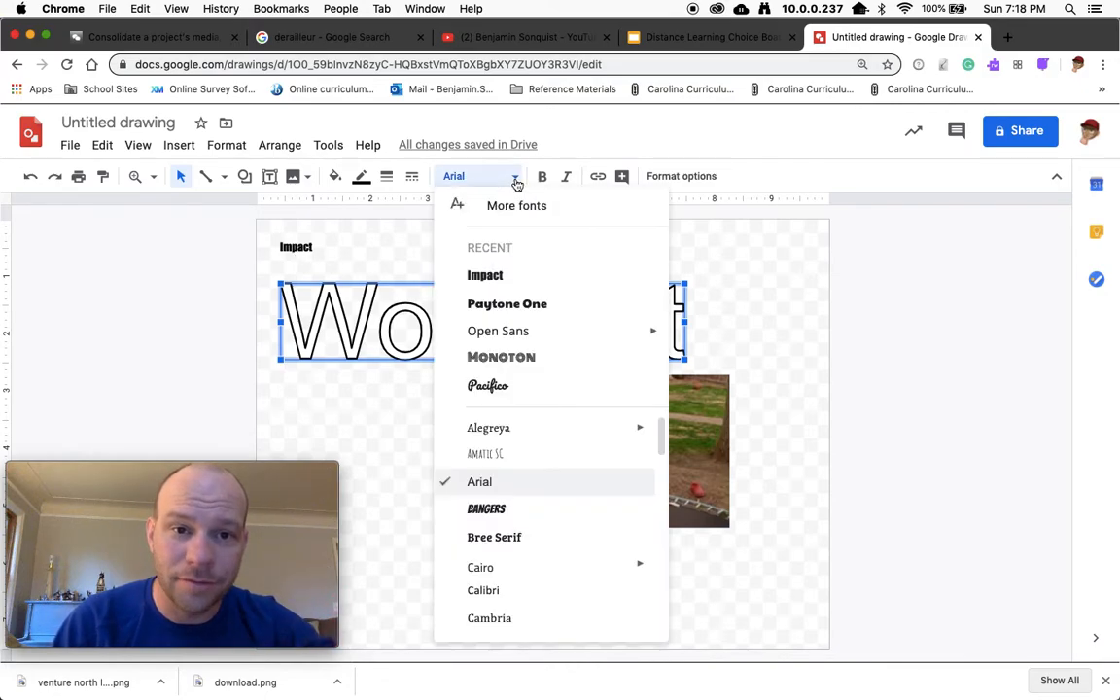
{"action": "left_click", "coordinate": [491, 277]}
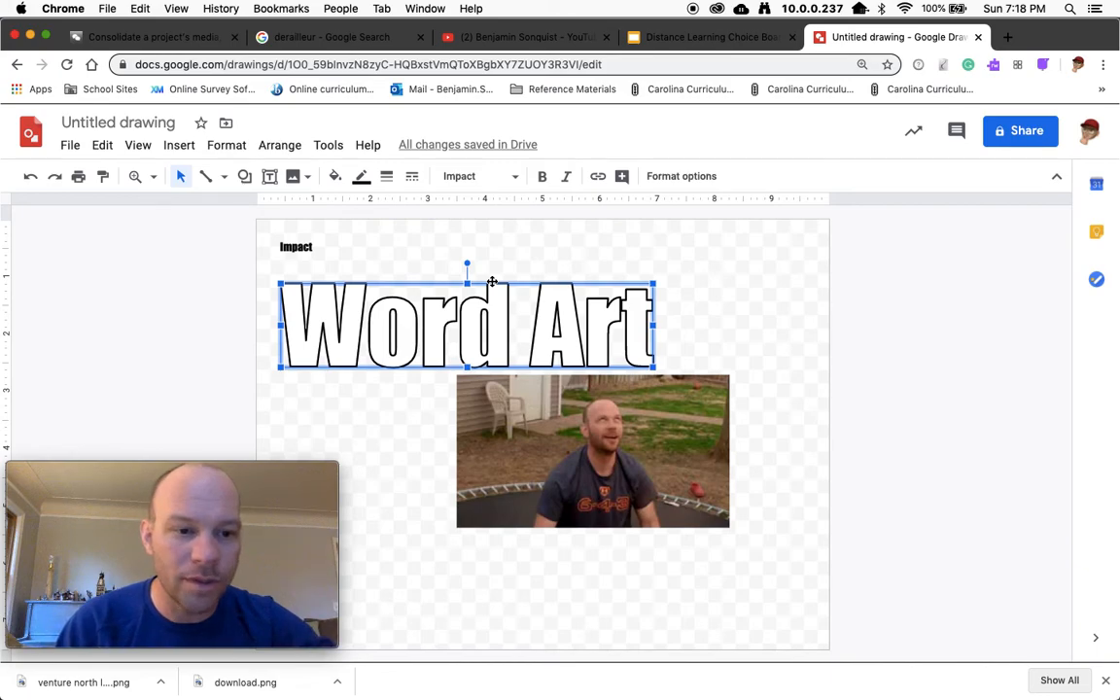
Replace the word art's text with "When you found out it takes 91/2 years to get to Pluto".
{"action": "double_click", "coordinate": [489, 333]}
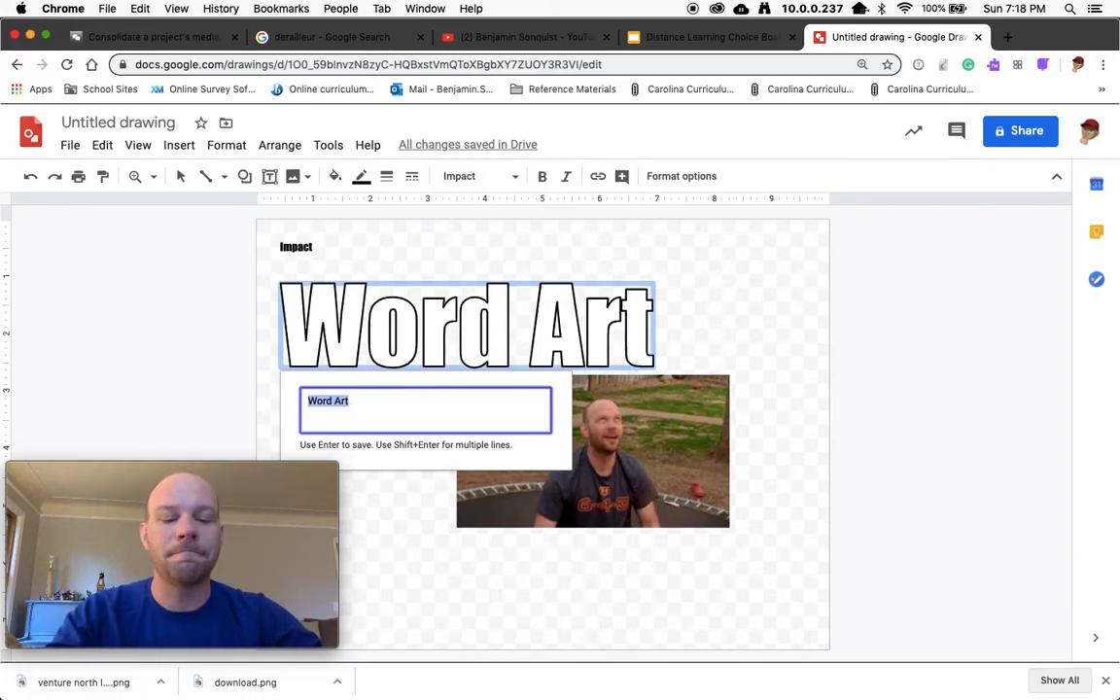
{"action": "type", "text": "When you foundou"}
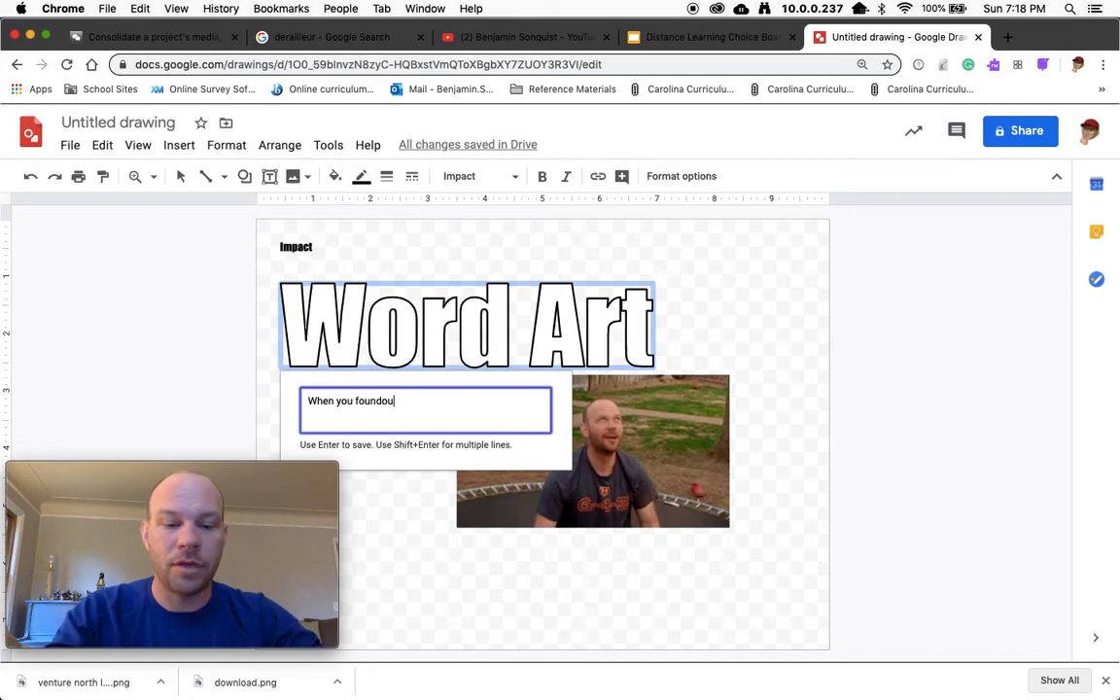
{"action": "type", "text": "t"}
{"action": "key", "text": "BackSpace"}
{"action": "key", "text": "BackSpace"}
{"action": "key", "text": "BackSpace"}
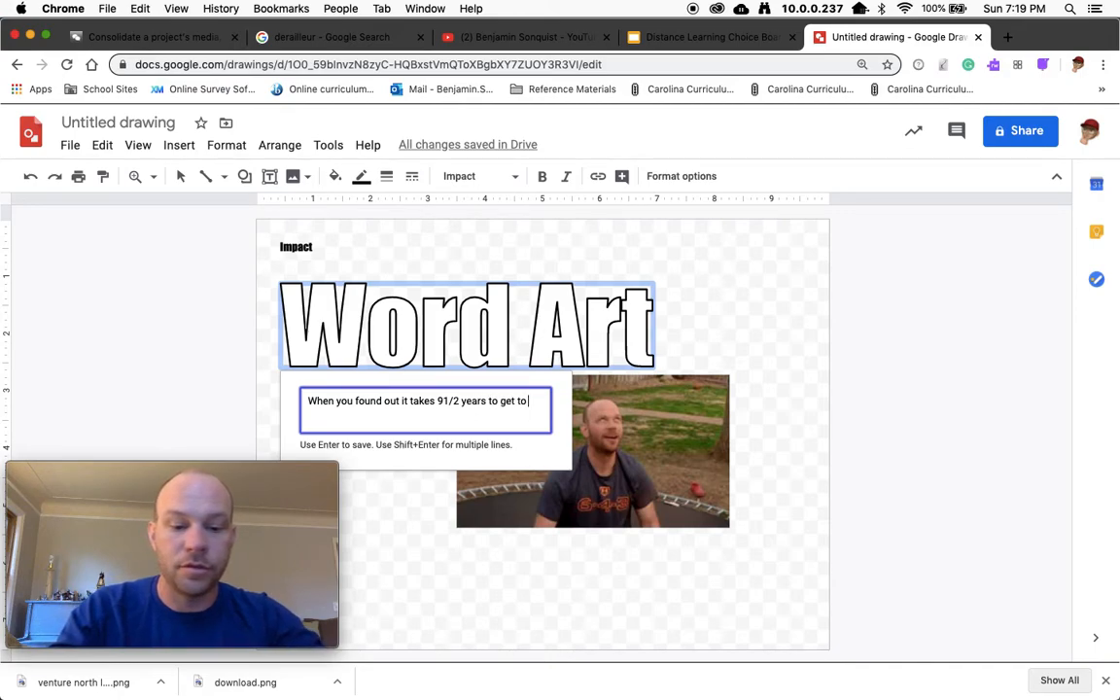
{"action": "type", "text": "to"}
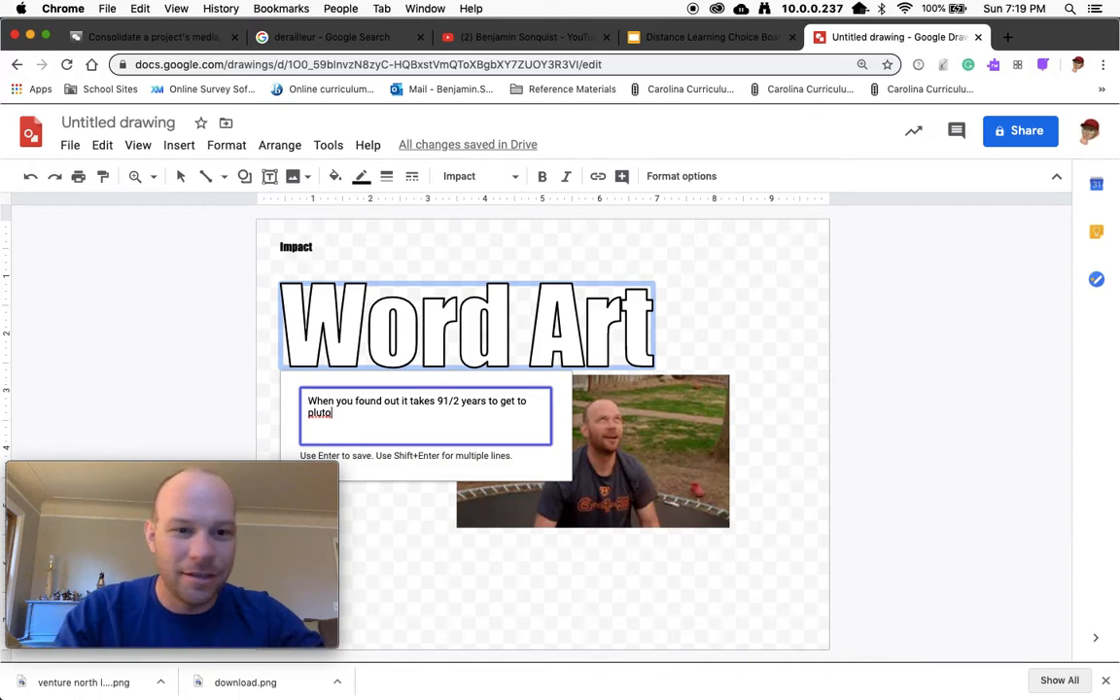
{"action": "key", "text": "Left"}
{"action": "key", "text": "Left"}
{"action": "key", "text": "Left"}
{"action": "key", "text": "Left"}
{"action": "key", "text": "BackSpace"}
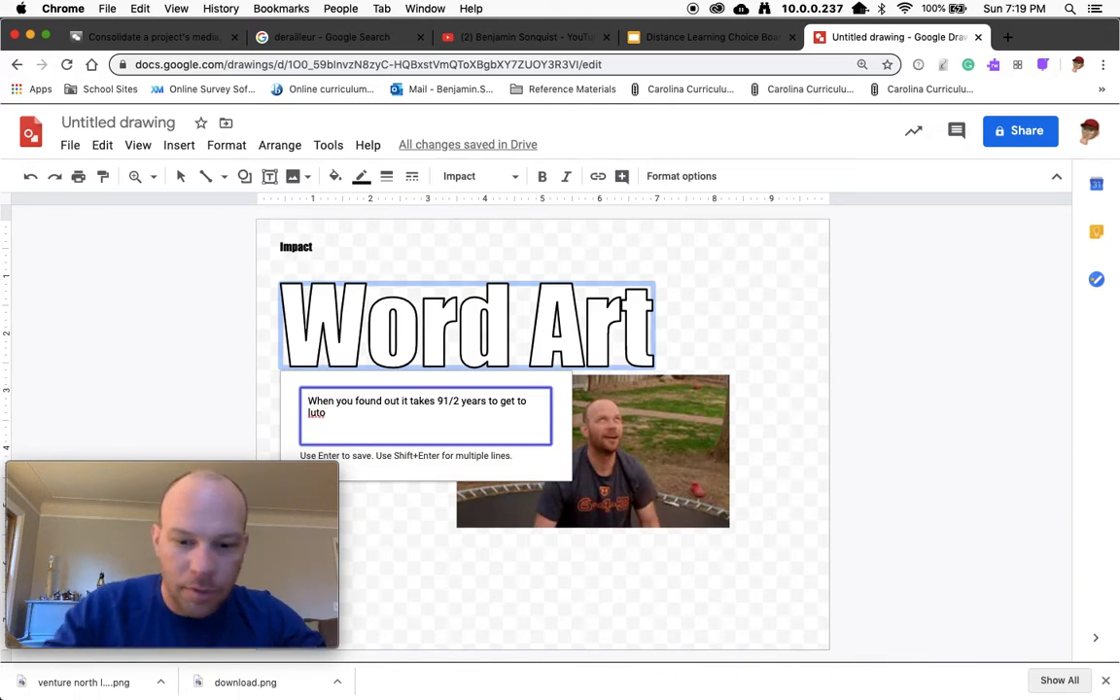
{"action": "left_click", "coordinate": [377, 413]}
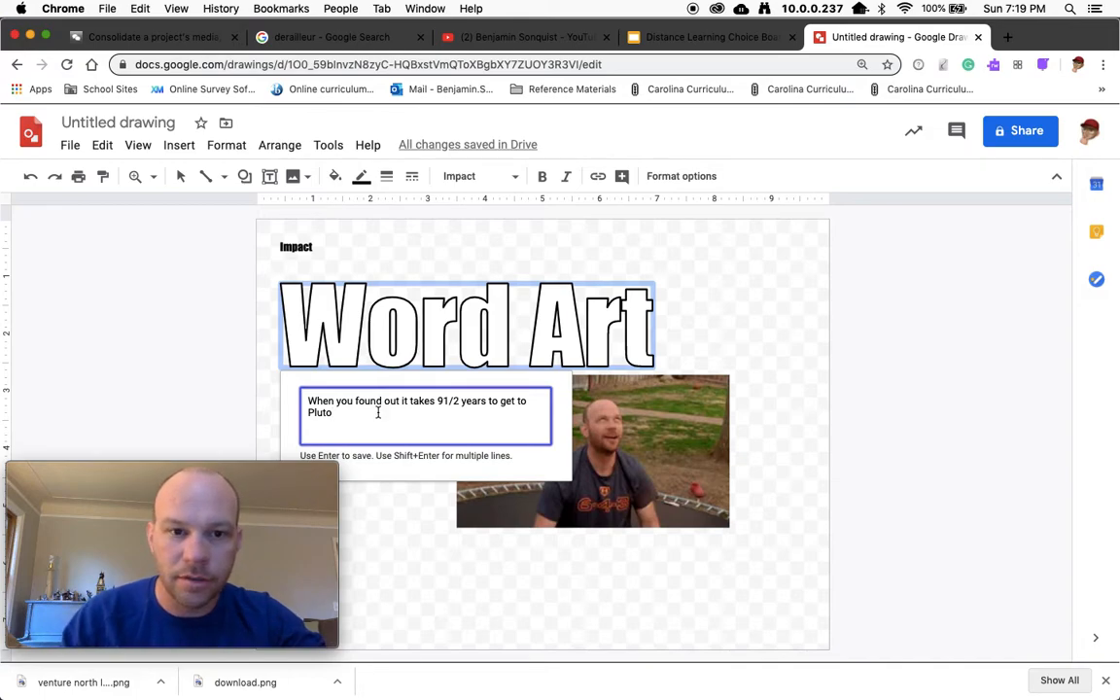
{"action": "key", "text": "Return"}
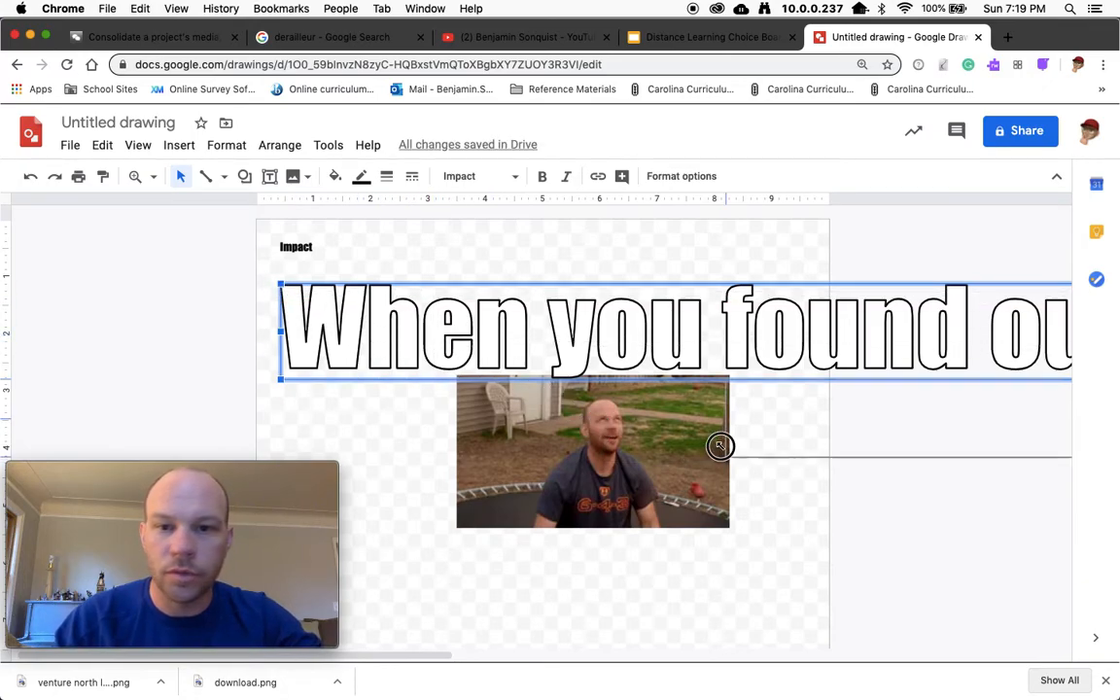
Shrink the word art caption into a thin strip and move it between the Impact text and the photo.
{"action": "left_click_drag", "start_coordinate": [749, 391], "coordinate": [286, 313]}
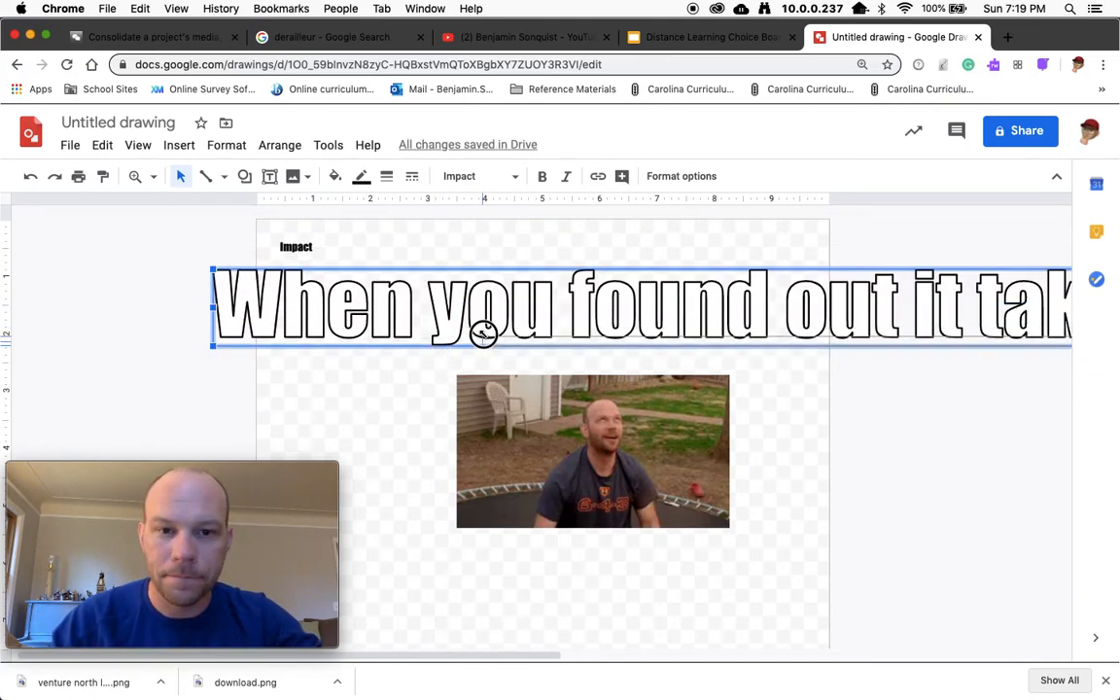
{"action": "left_click_drag", "start_coordinate": [491, 332], "coordinate": [276, 313]}
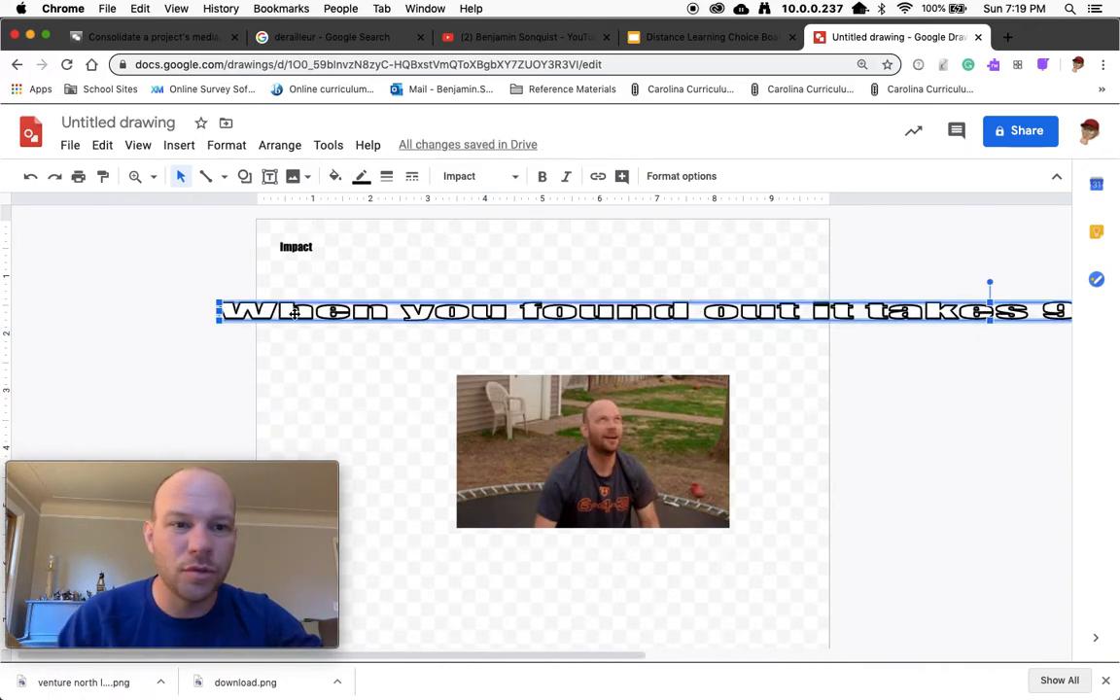
{"action": "left_click_drag", "start_coordinate": [276, 314], "coordinate": [271, 296]}
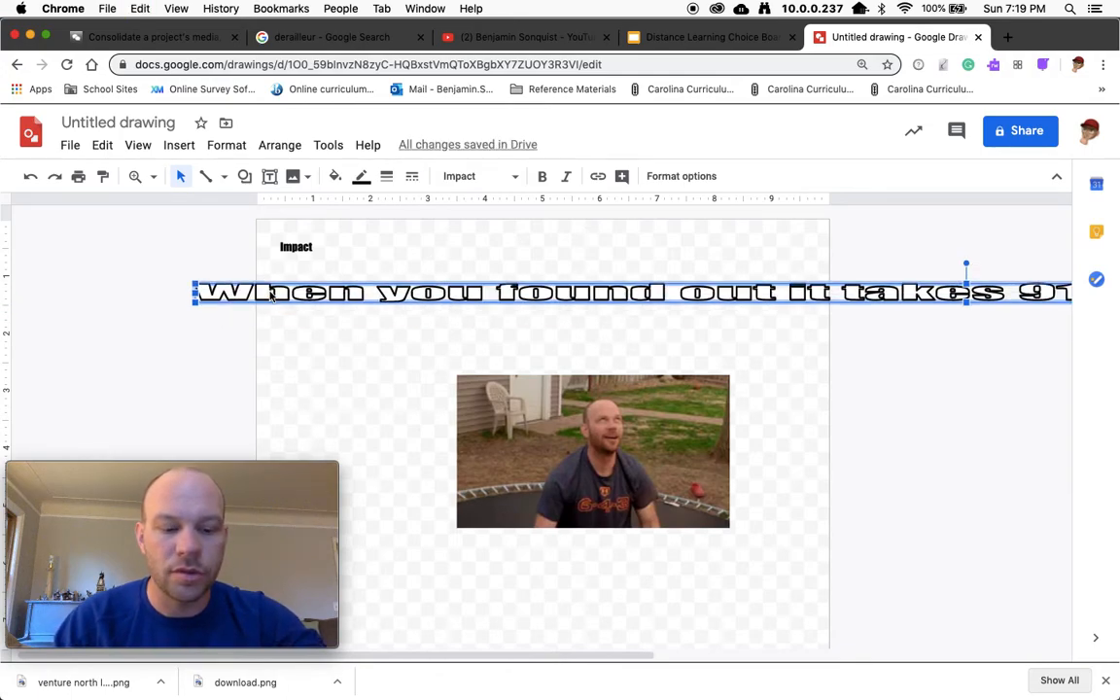
Duplicate the caption, place the copy lower over the photo's upper edge, and shorten the copy's text to "91/2 years to get to Pluto".
{"action": "scroll", "coordinate": [271, 297], "scroll_direction": "right", "scroll_amount": 5}
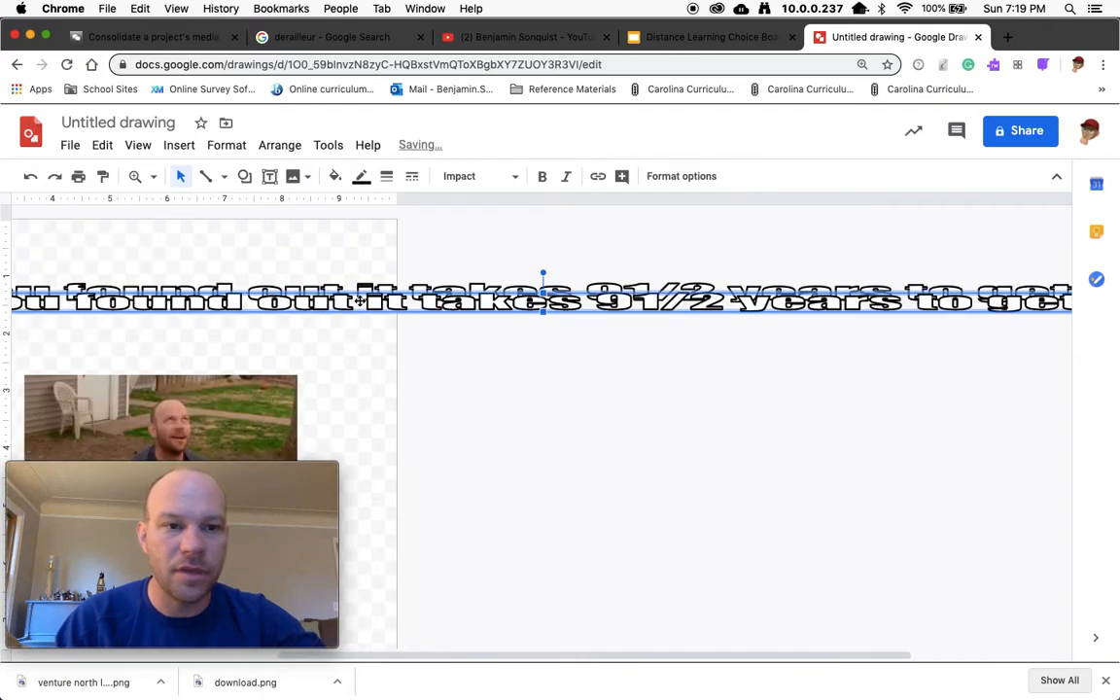
{"action": "left_click_drag", "start_coordinate": [352, 302], "coordinate": [398, 384]}
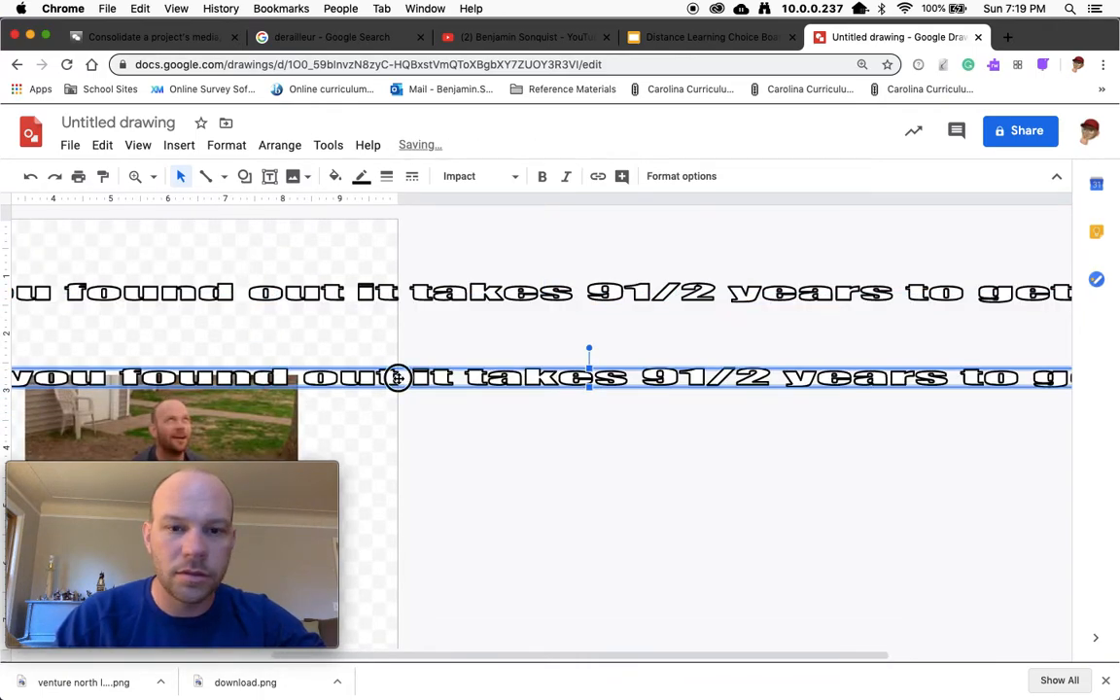
{"action": "left_click", "coordinate": [323, 402]}
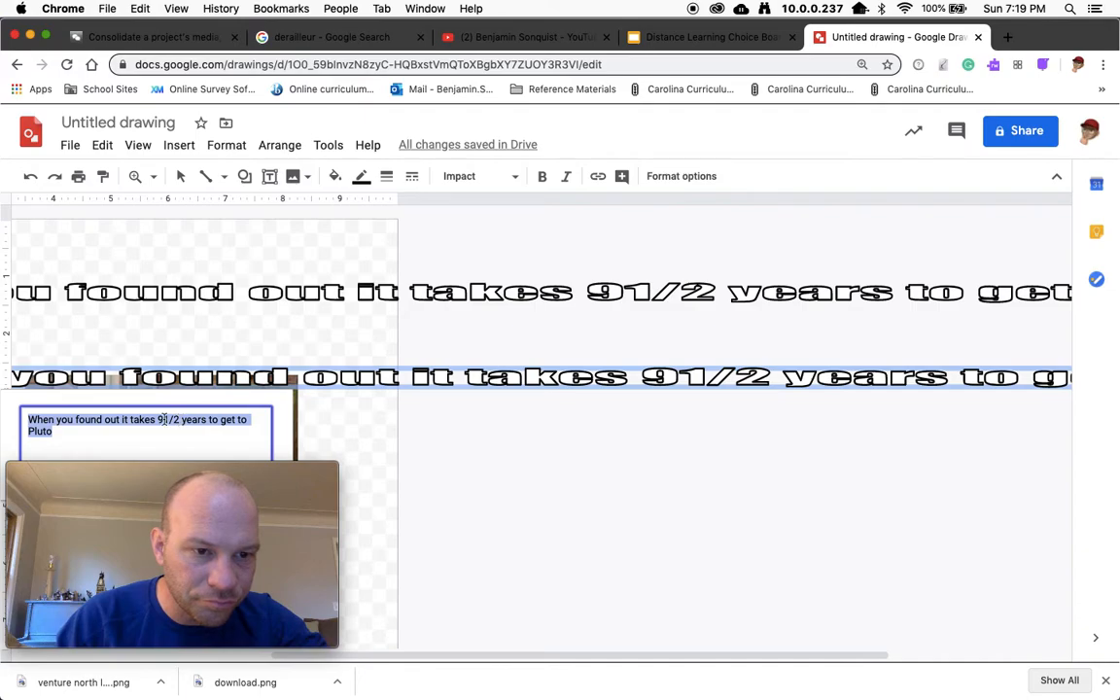
{"action": "left_click_drag", "start_coordinate": [159, 419], "coordinate": [11, 418]}
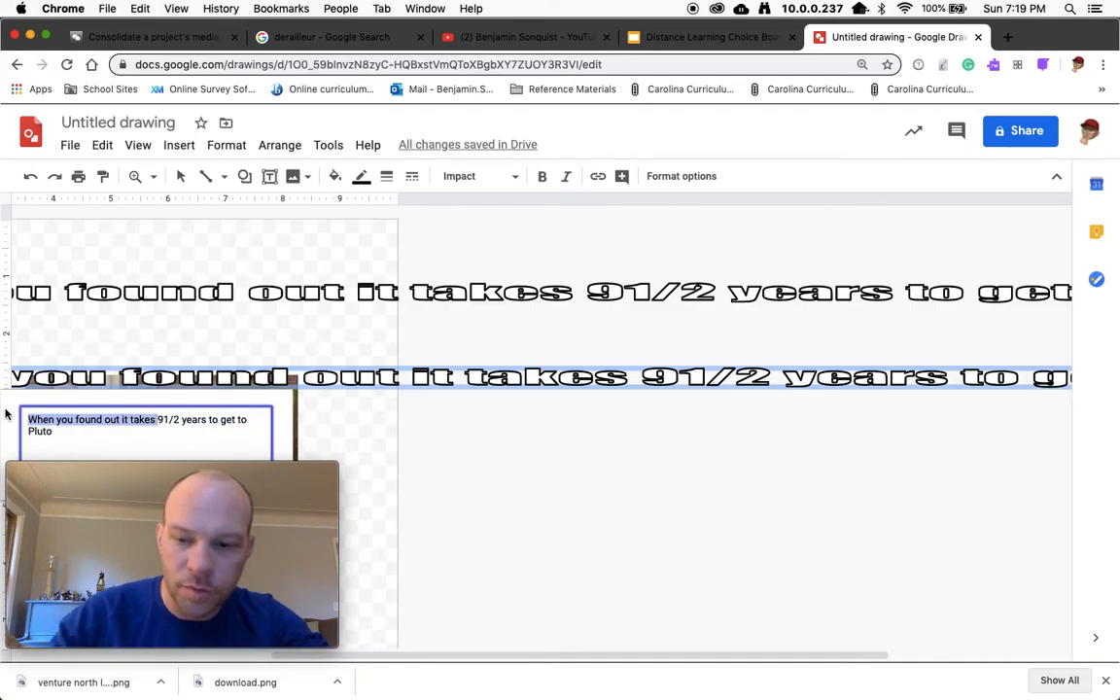
{"action": "key", "text": "BackSpace"}
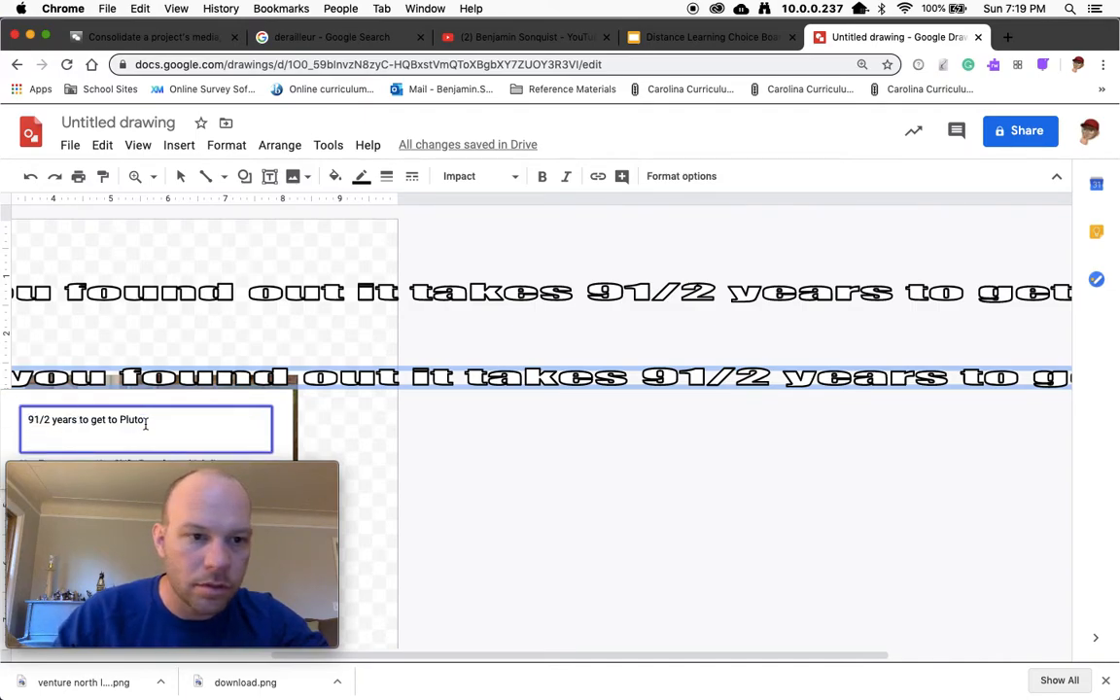
{"action": "key", "text": "Return"}
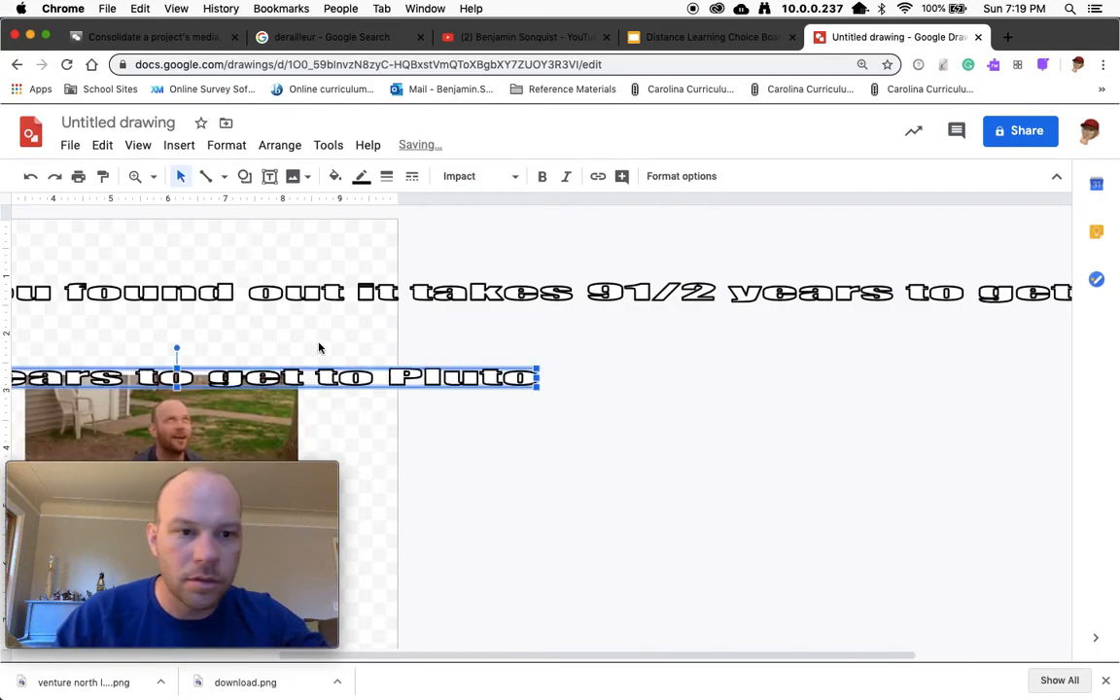
Shorten the original caption's text to "When you found out it takes".
{"action": "double_click", "coordinate": [352, 296]}
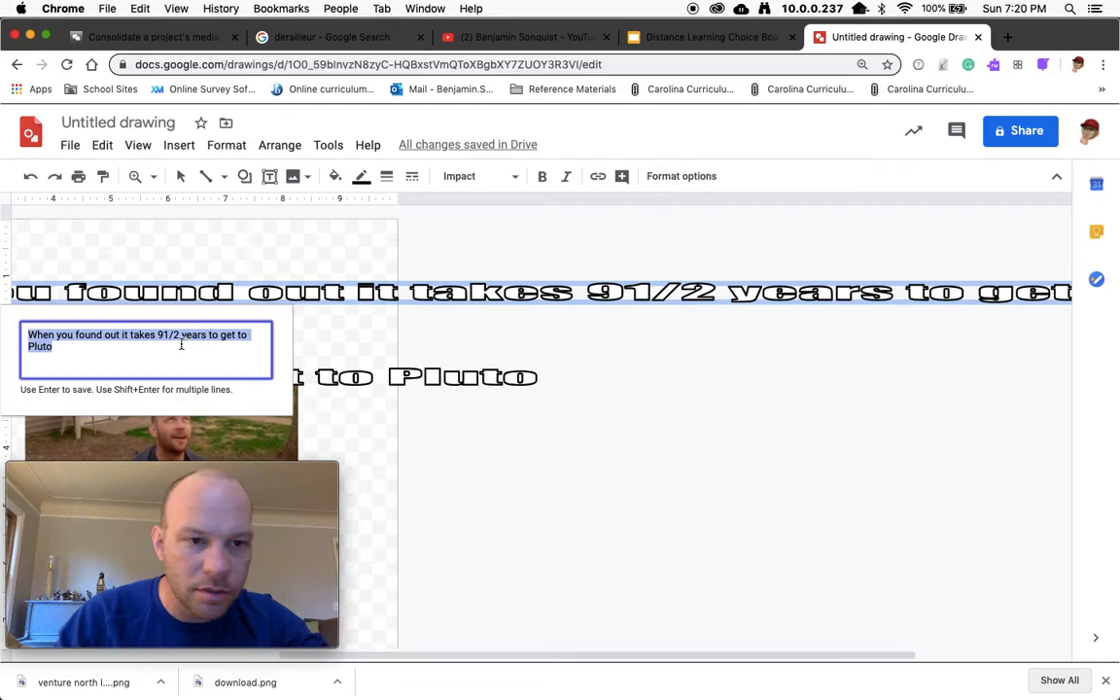
{"action": "left_click_drag", "start_coordinate": [160, 335], "coordinate": [198, 347]}
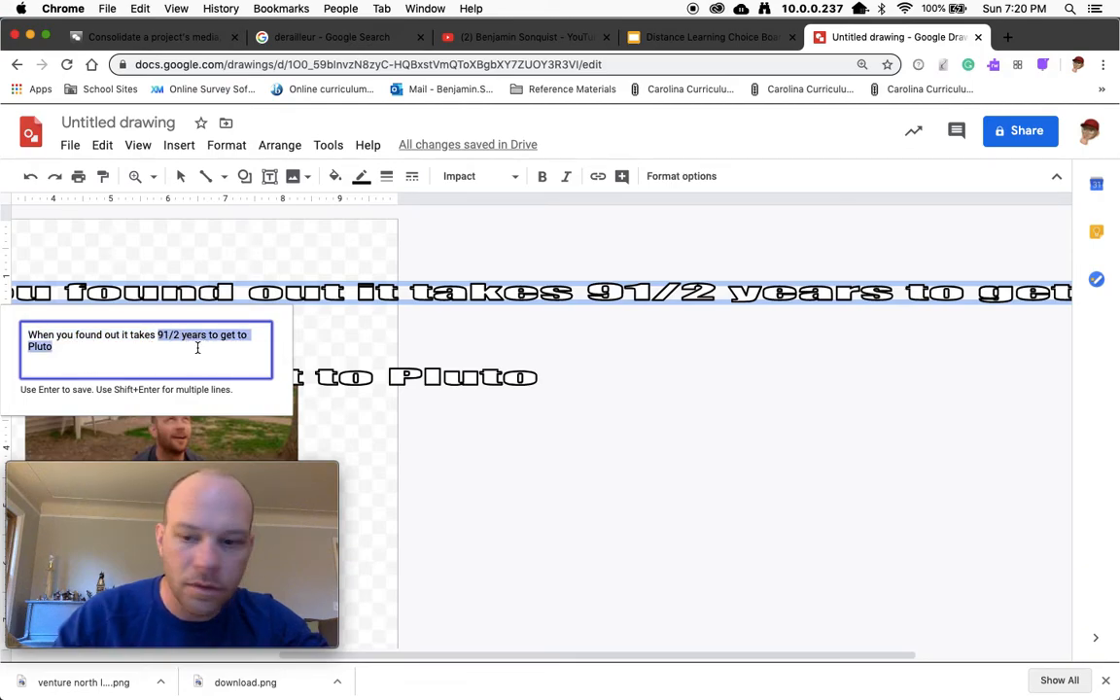
{"action": "key", "text": "BackSpace"}
{"action": "key", "text": "Return"}
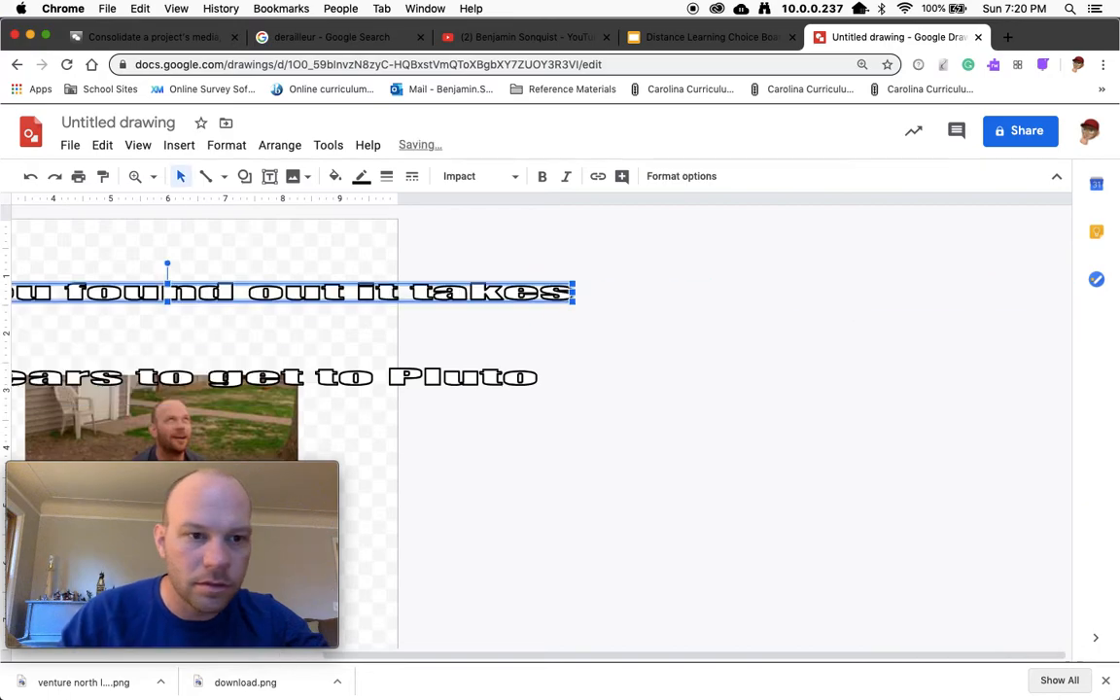
Make the "When you found out it takes" caption narrower and taller above the photo.
{"action": "scroll", "coordinate": [423, 325], "scroll_direction": "left", "scroll_amount": 5}
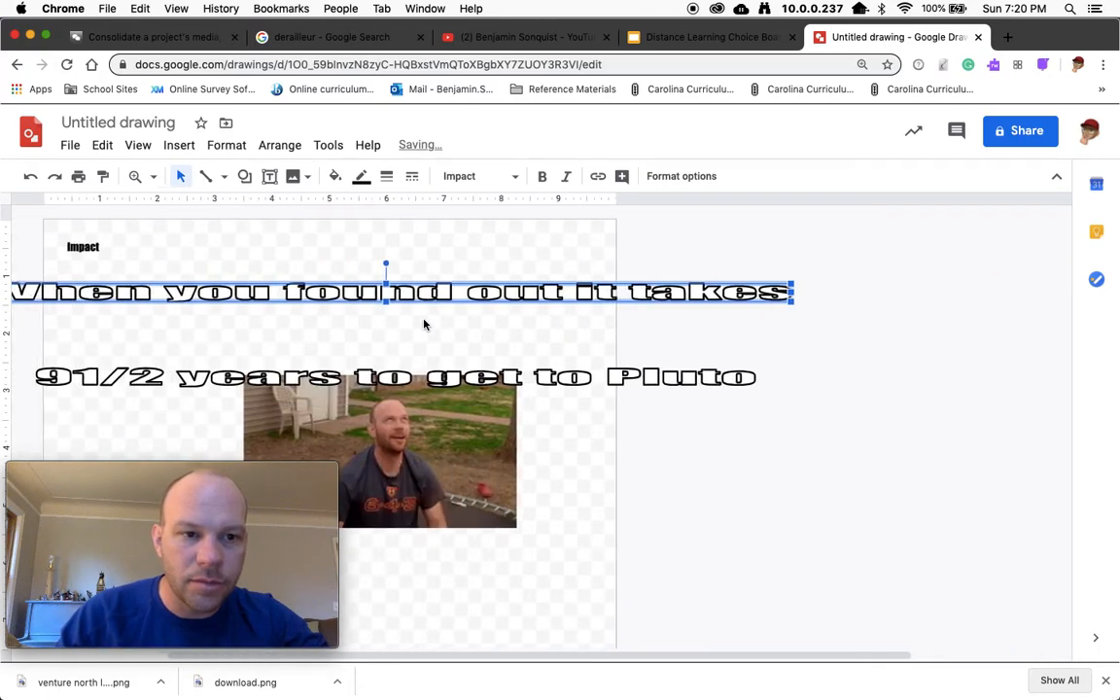
{"action": "scroll", "coordinate": [424, 325], "scroll_direction": "left", "scroll_amount": 4}
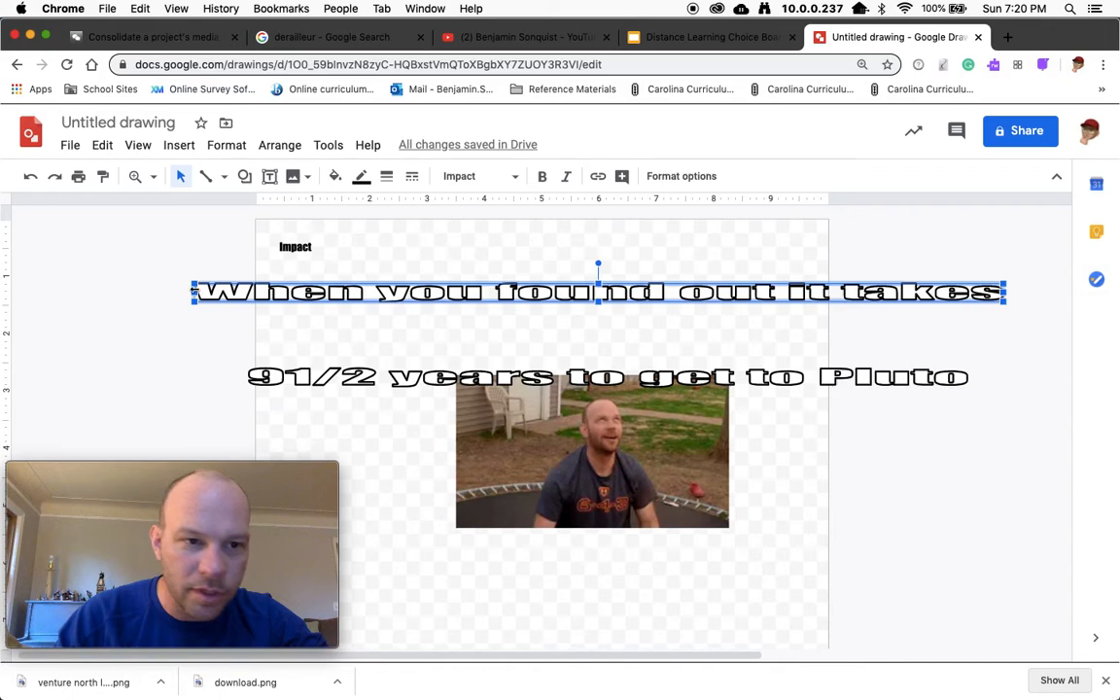
{"action": "left_click_drag", "start_coordinate": [194, 282], "coordinate": [497, 304]}
Place the "91/2 years to get to Pluto" caption directly below the photo and resize it to match the photo's width.
{"action": "left_click", "coordinate": [394, 376]}
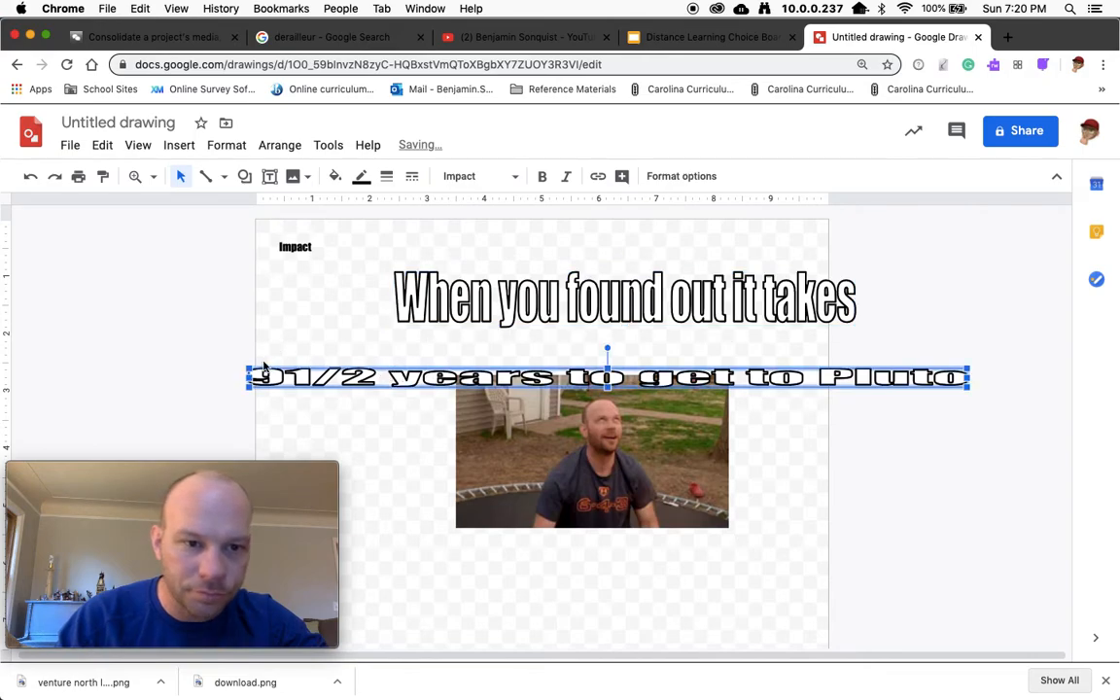
{"action": "left_click_drag", "start_coordinate": [248, 367], "coordinate": [456, 348]}
{"action": "left_click_drag", "start_coordinate": [968, 388], "coordinate": [740, 564]}
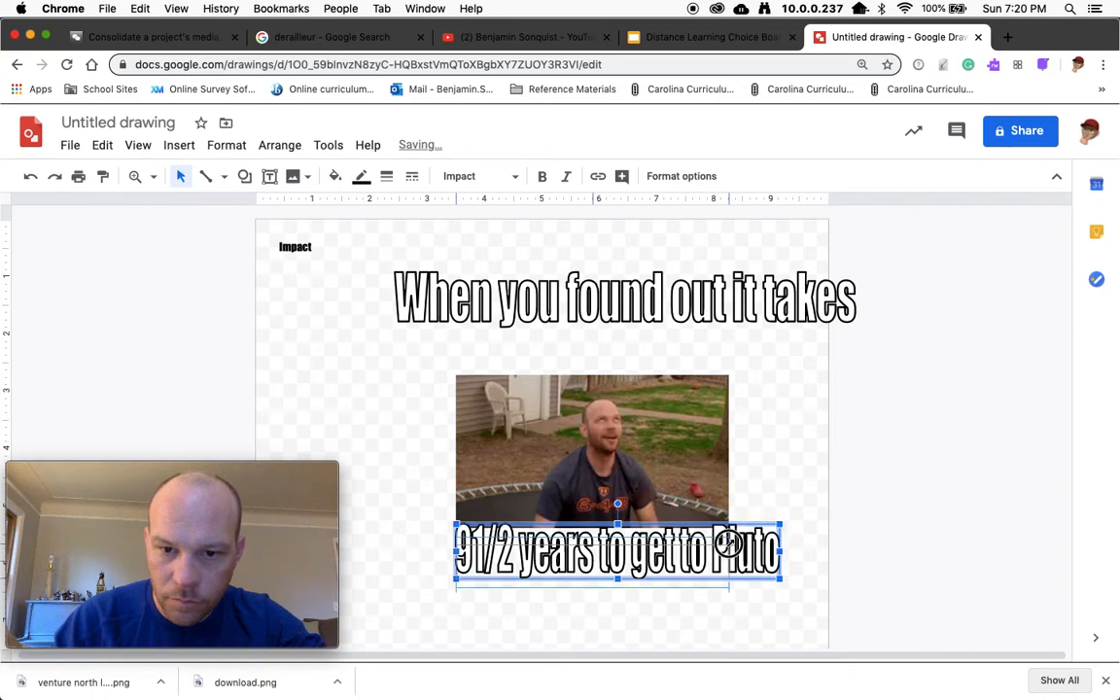
{"action": "left_click_drag", "start_coordinate": [780, 525], "coordinate": [729, 530]}
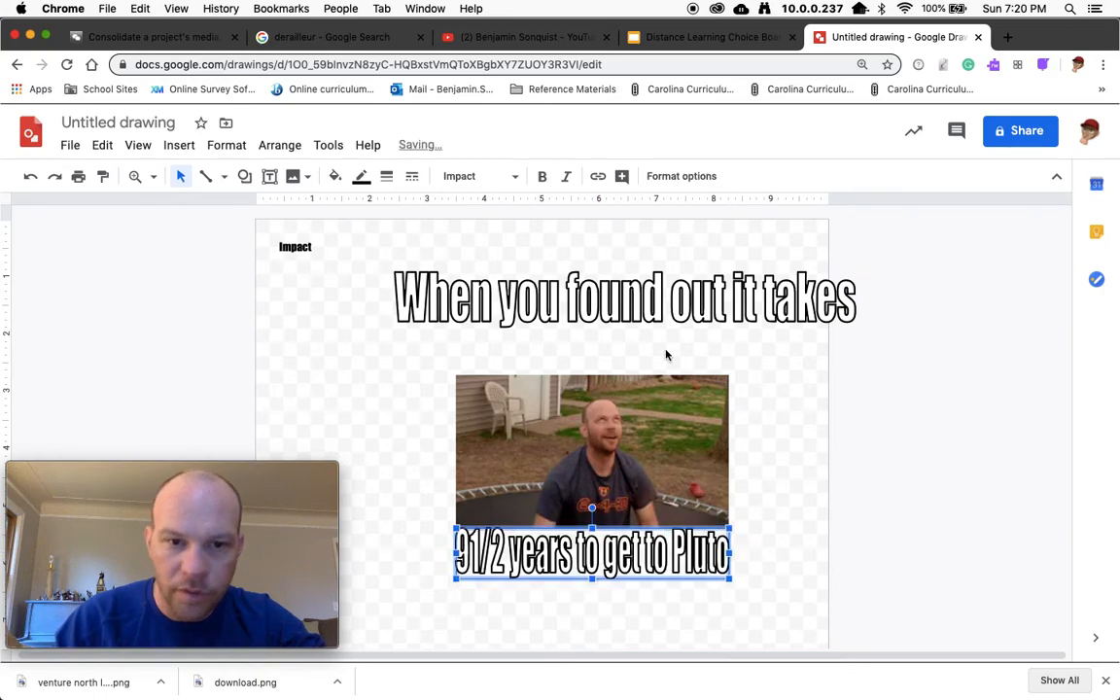
Move the "When you found out it takes" caption directly above the photo and narrow it to the photo's width.
{"action": "left_click", "coordinate": [494, 282]}
{"action": "left_click_drag", "start_coordinate": [513, 312], "coordinate": [504, 346]}
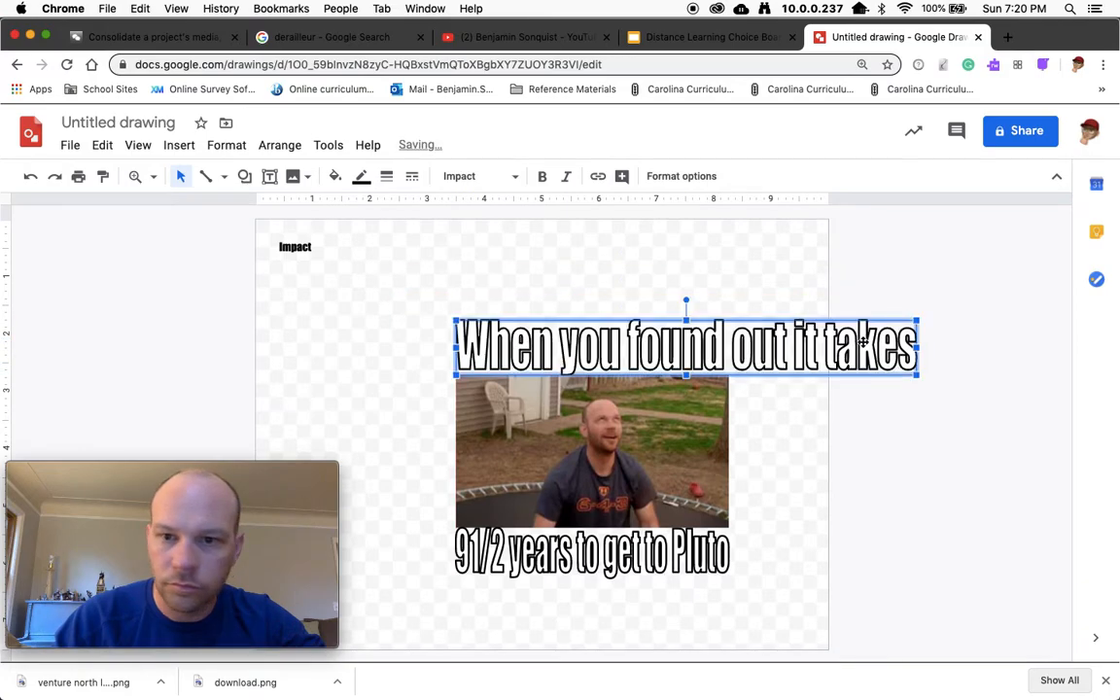
{"action": "left_click_drag", "start_coordinate": [918, 345], "coordinate": [731, 347]}
{"action": "left_click", "coordinate": [796, 348]}
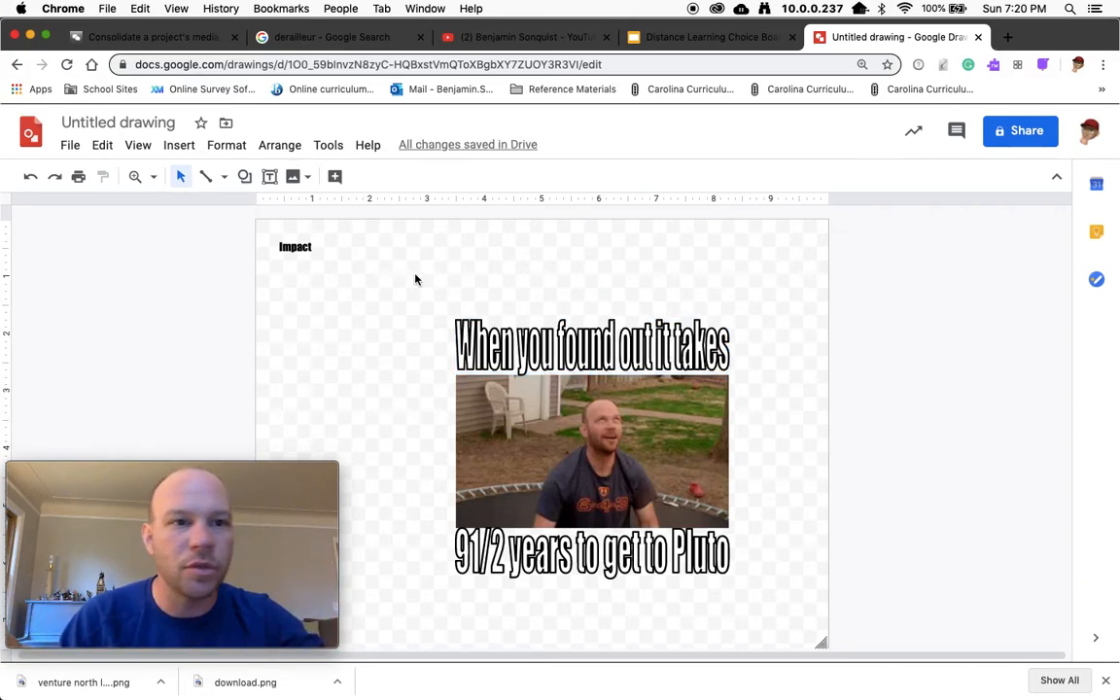
Draw a rectangle slightly larger than the photo and both captions, and send it to the back.
{"action": "left_click", "coordinate": [244, 176]}
{"action": "mouse_move", "coordinate": [279, 212]}
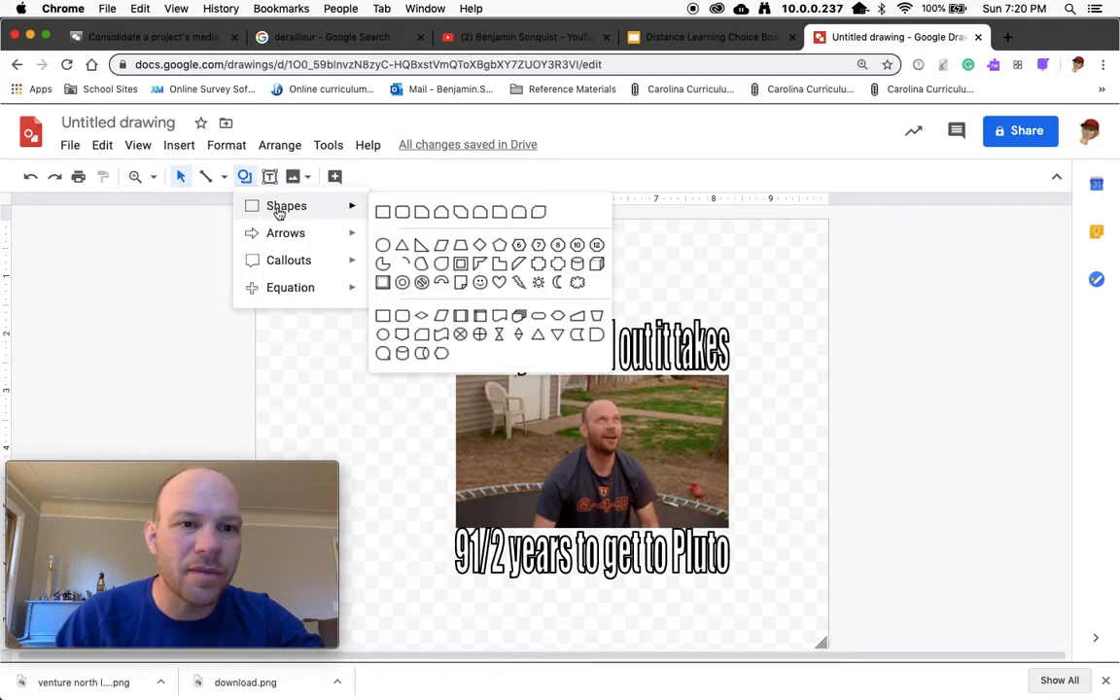
{"action": "left_click", "coordinate": [384, 211]}
{"action": "left_click_drag", "start_coordinate": [449, 304], "coordinate": [743, 590]}
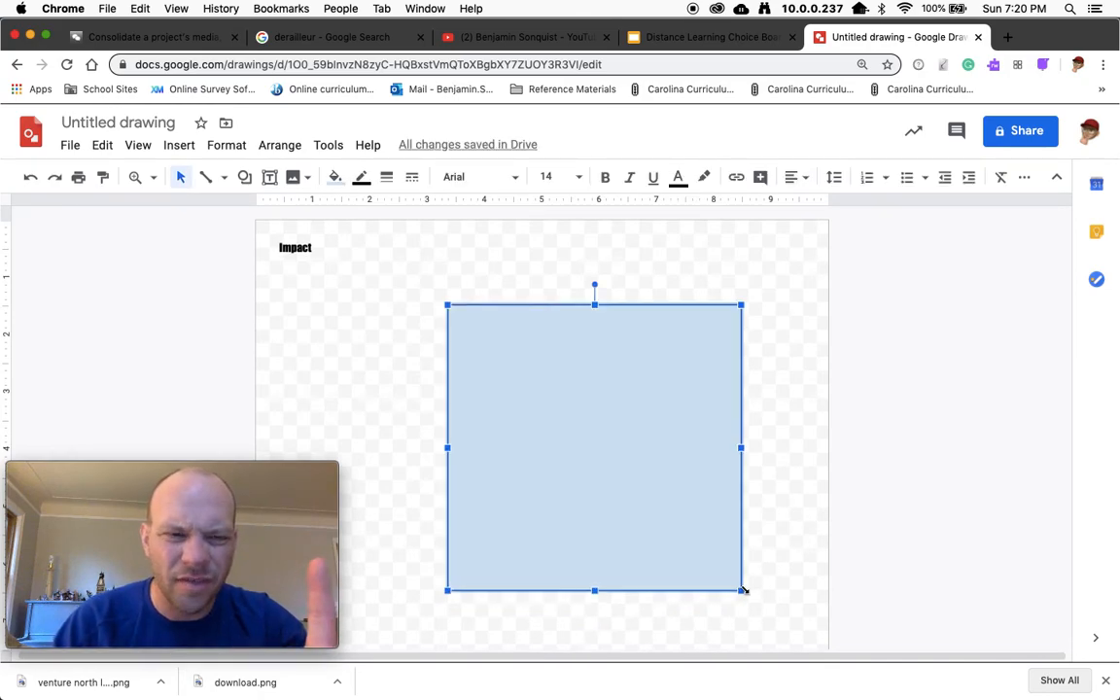
{"action": "left_click", "coordinate": [280, 146]}
{"action": "mouse_move", "coordinate": [304, 178]}
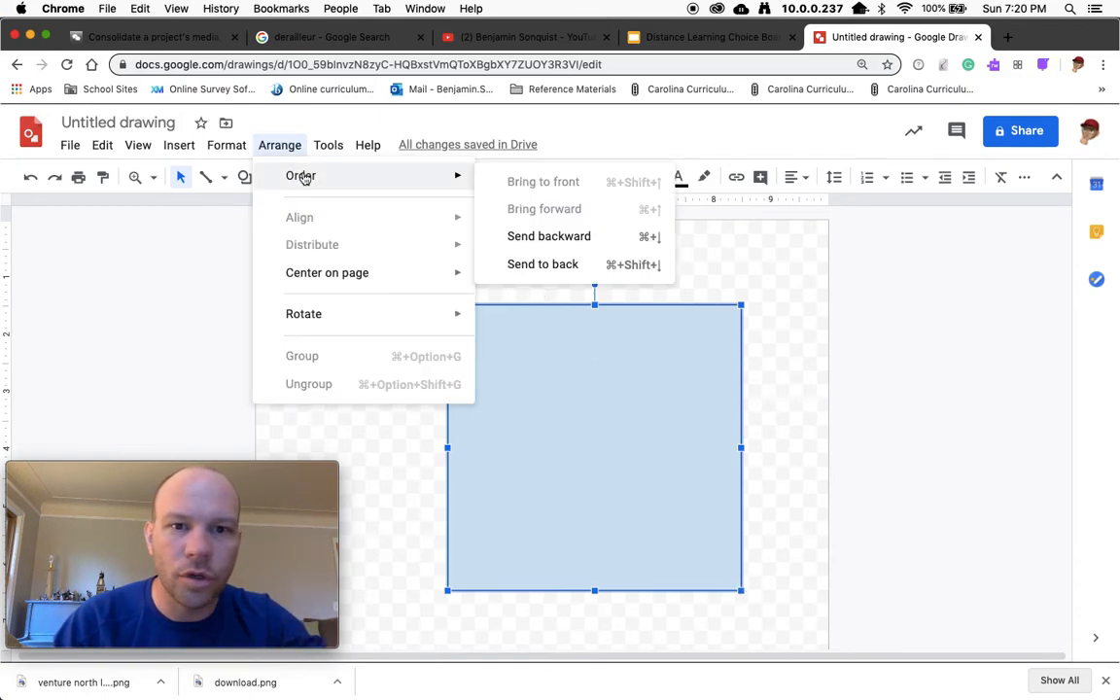
{"action": "left_click", "coordinate": [537, 265]}
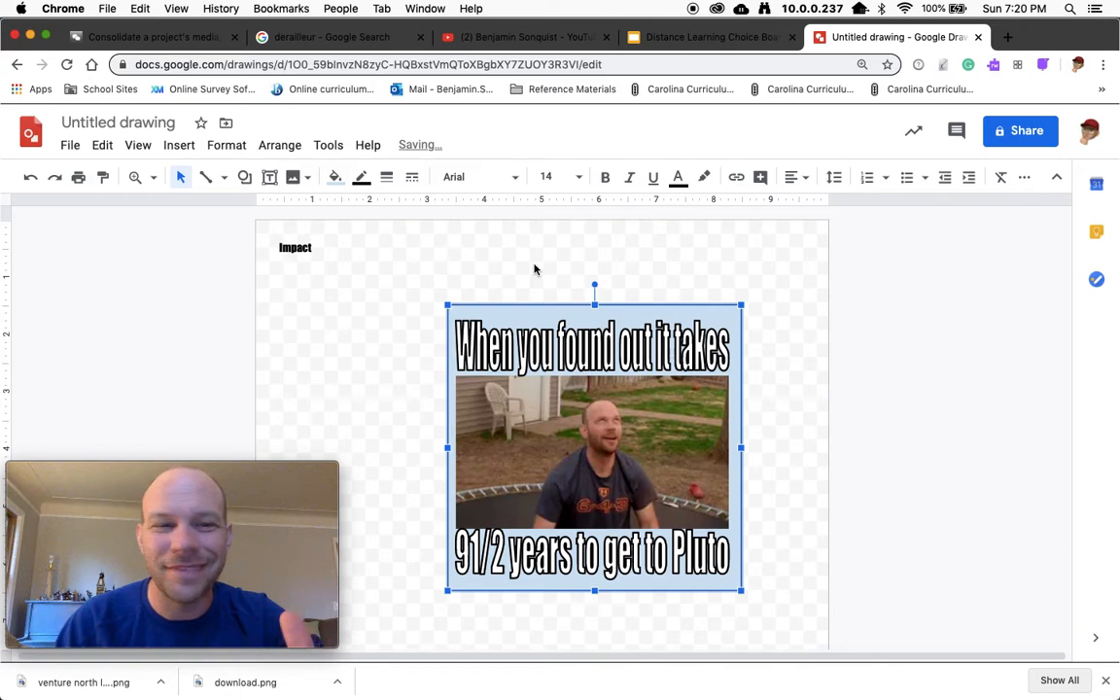
Fill the background rectangle with pink and move both captions slightly away from the photo within it.
{"action": "left_click", "coordinate": [335, 178]}
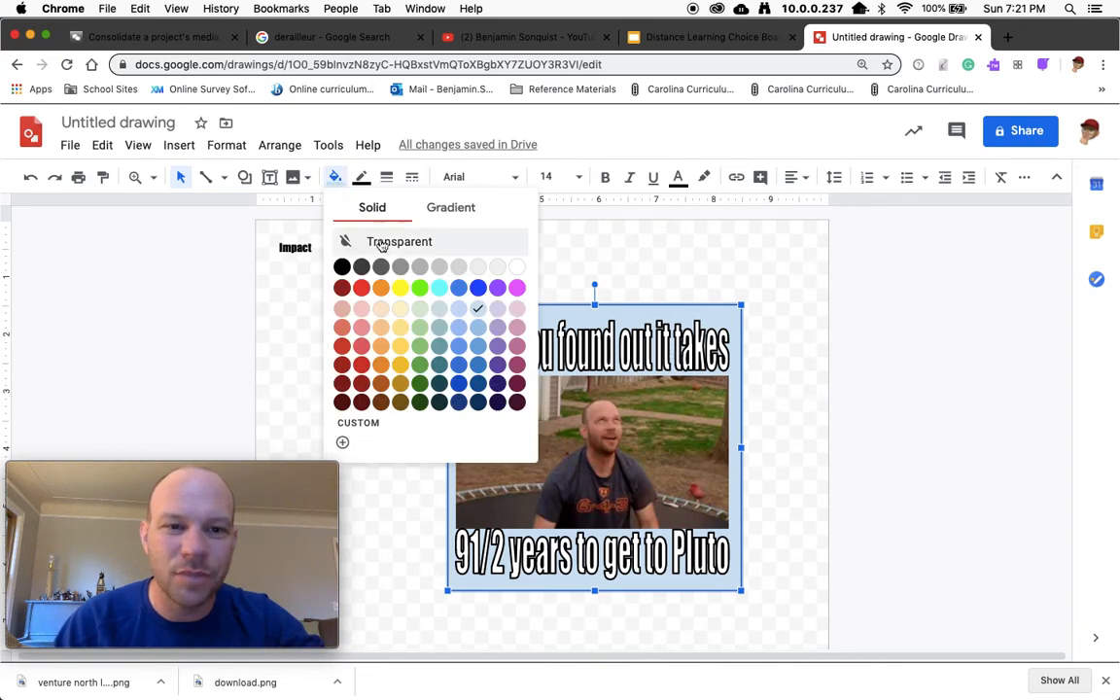
{"action": "left_click", "coordinate": [518, 328]}
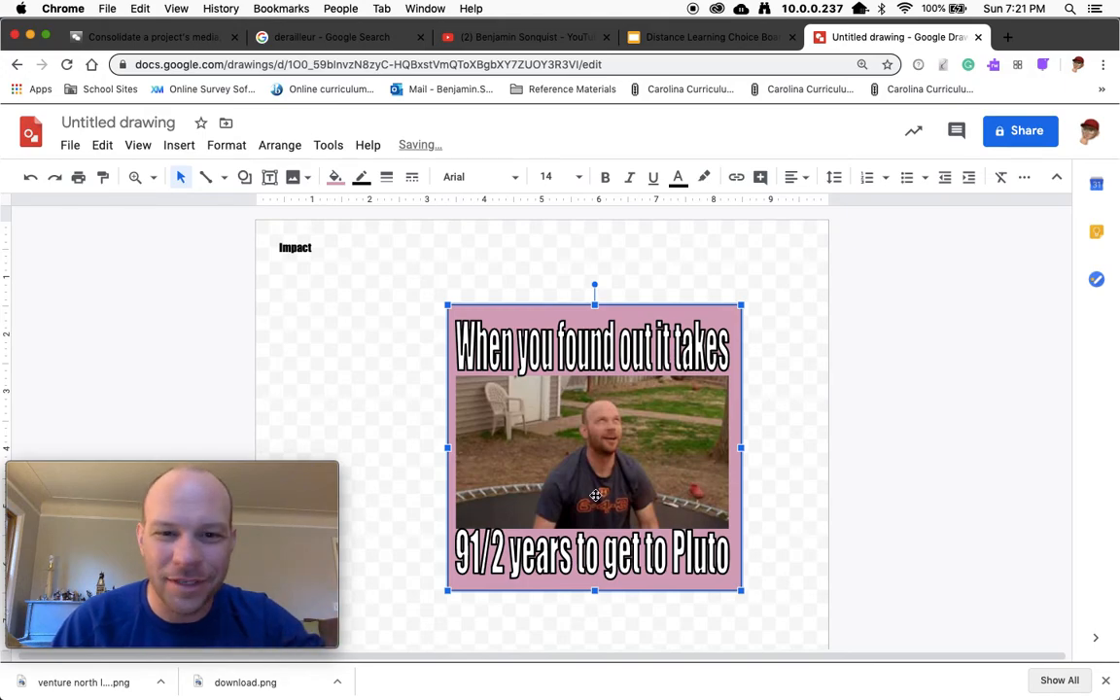
{"action": "left_click_drag", "start_coordinate": [588, 554], "coordinate": [589, 567]}
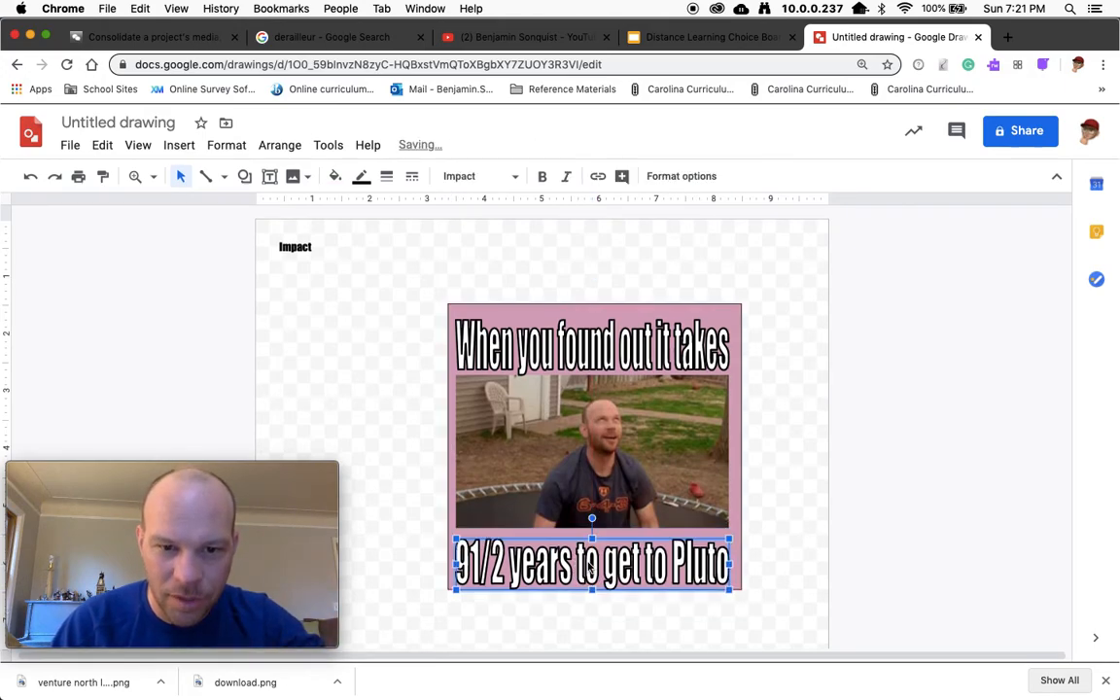
{"action": "left_click_drag", "start_coordinate": [574, 358], "coordinate": [575, 351]}
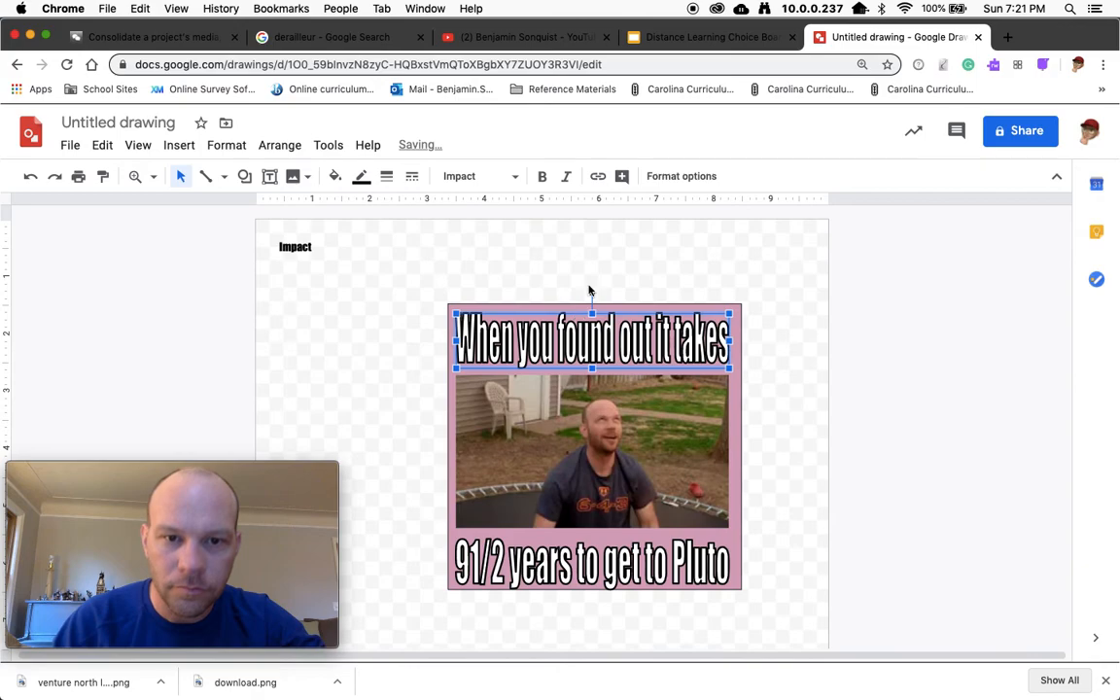
{"action": "left_click", "coordinate": [597, 277]}
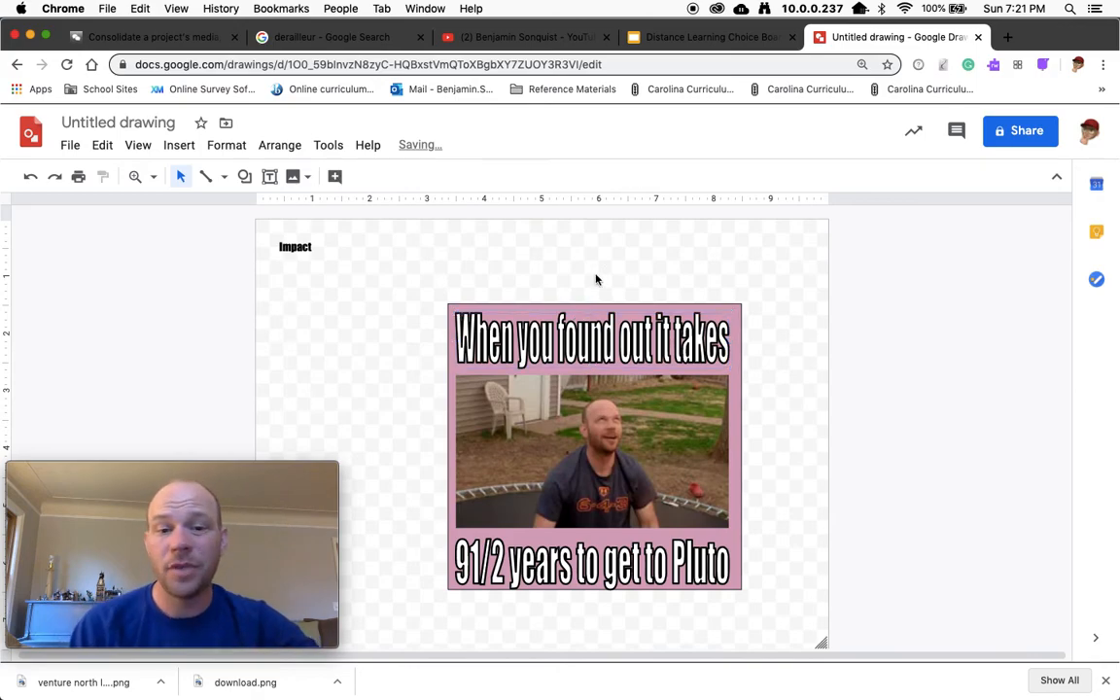
Delete the Impact sample text box from the drawing.
{"action": "left_click_drag", "start_coordinate": [429, 277], "coordinate": [779, 613]}
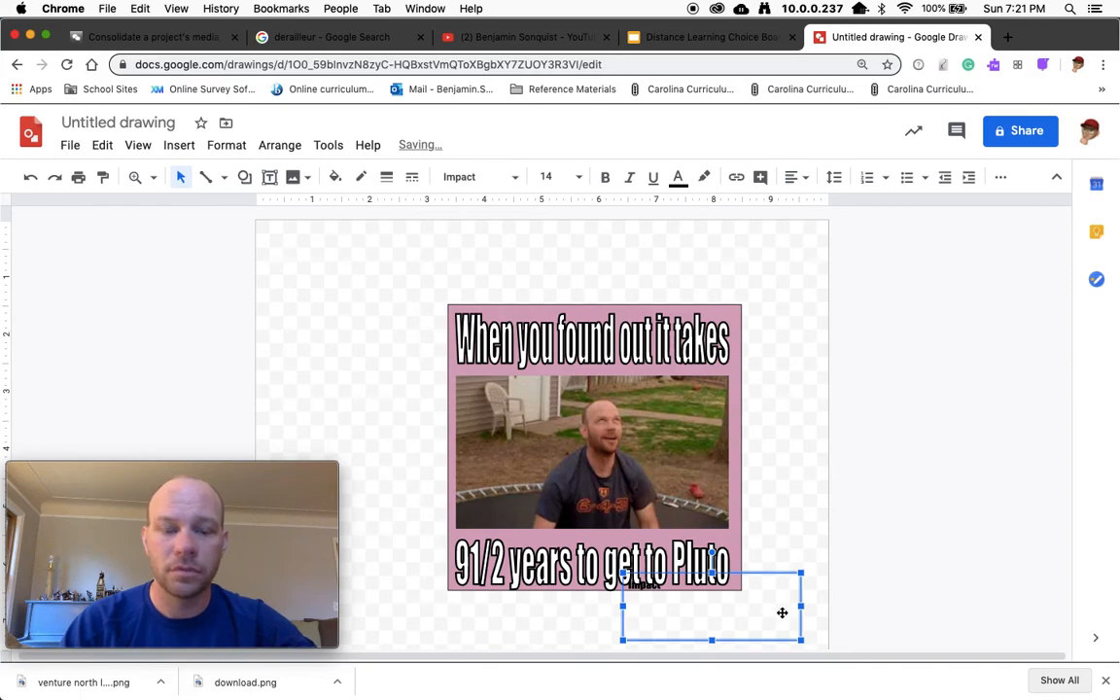
{"action": "key", "text": "Delete"}
Copy all the meme's objects and paste them into the meme box on the Distance Learning Choice Board's "Do: 3 - Pro" slide in Google Slides.
{"action": "left_click_drag", "start_coordinate": [421, 278], "coordinate": [784, 617]}
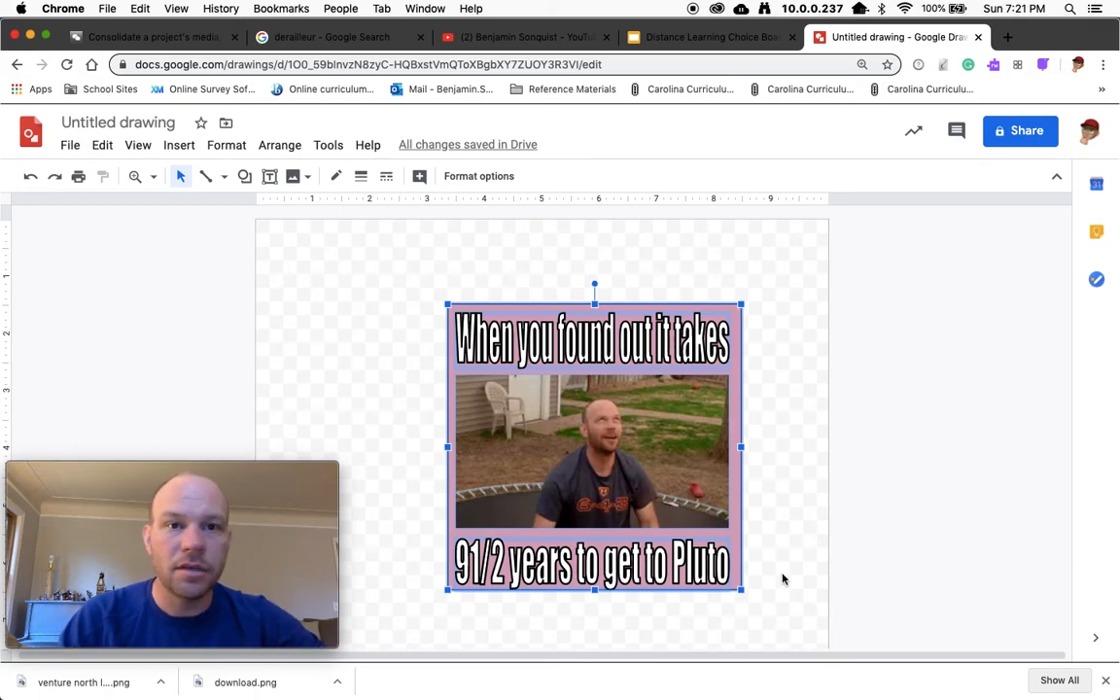
{"action": "left_click", "coordinate": [694, 39]}
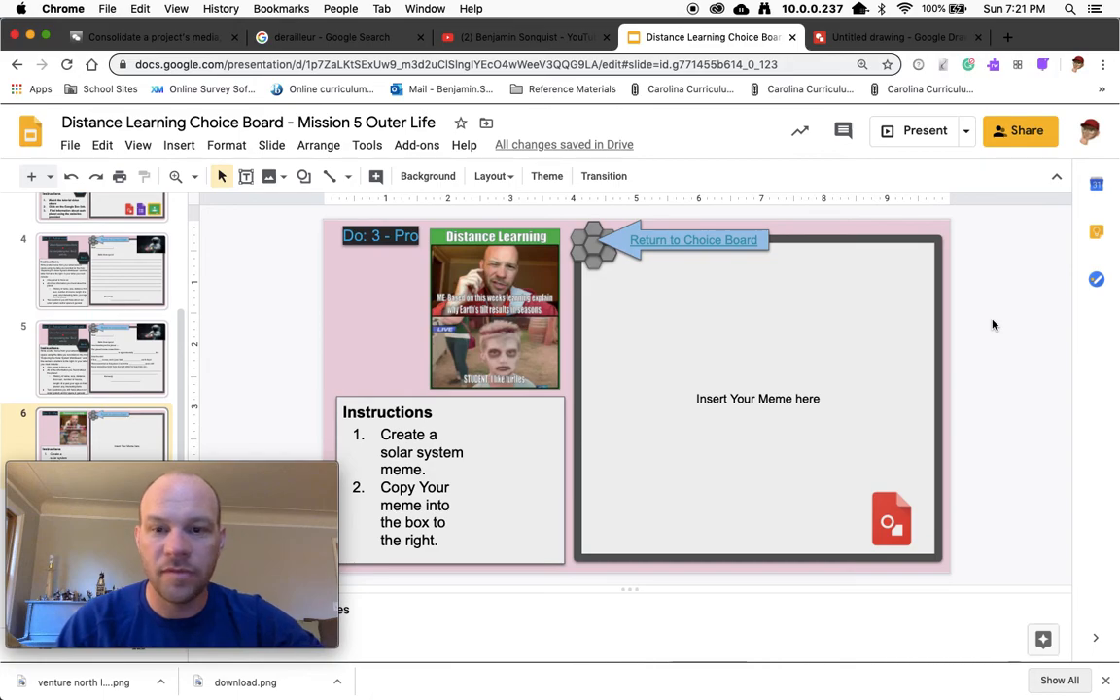
{"action": "key", "text": "super+v"}
{"action": "left_click_drag", "start_coordinate": [727, 356], "coordinate": [753, 312]}
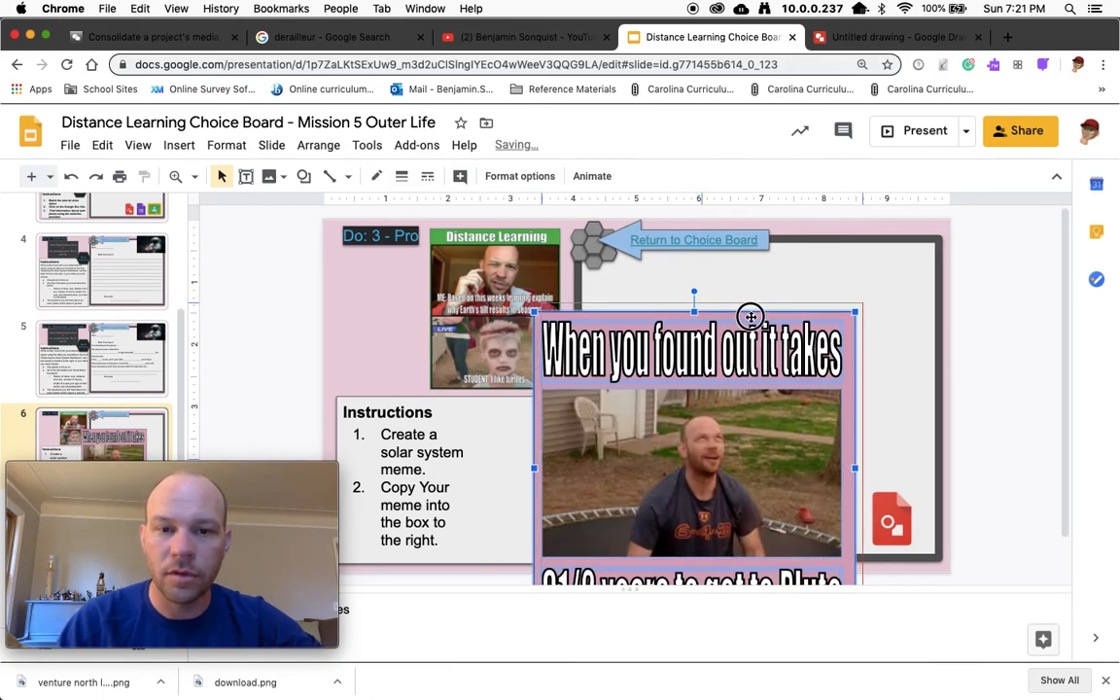